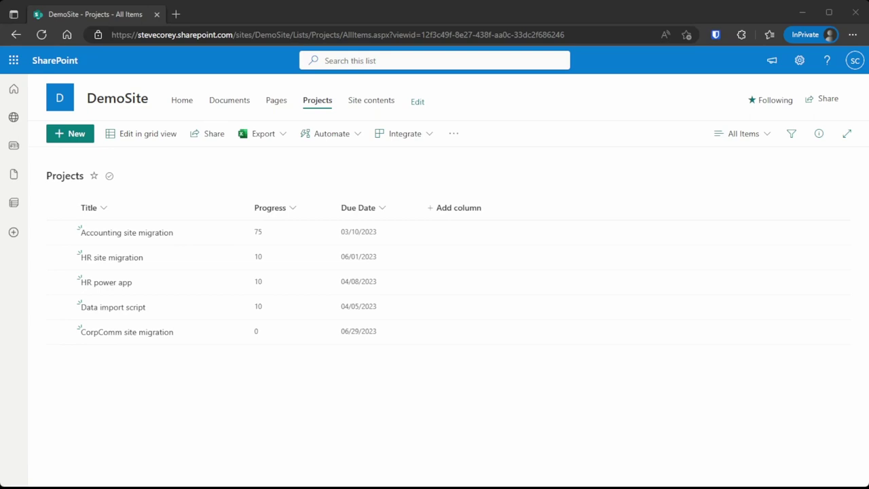
Step: Open the Format Progress column pane through the Progress header's Column settings
click(295, 209)
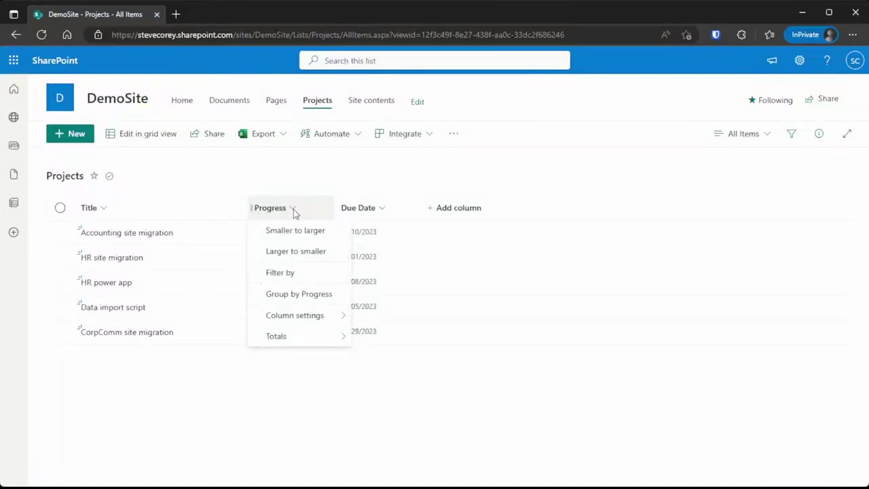
mouse_move(303, 315)
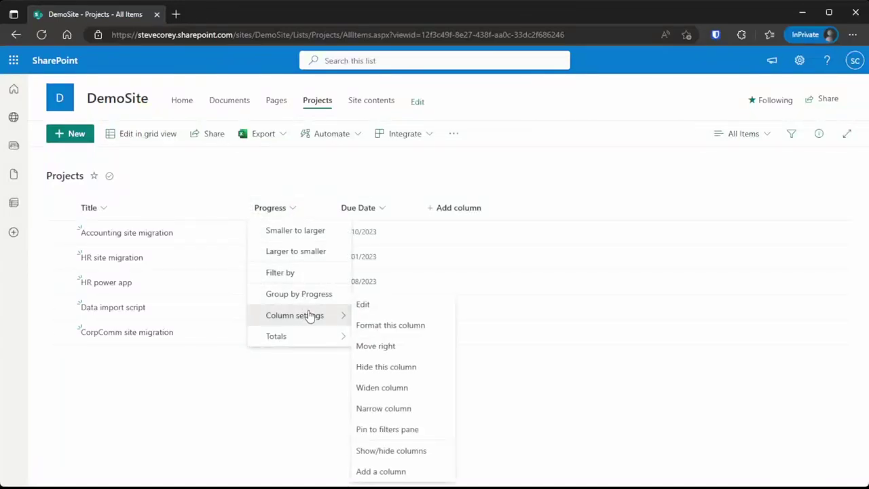
click(397, 329)
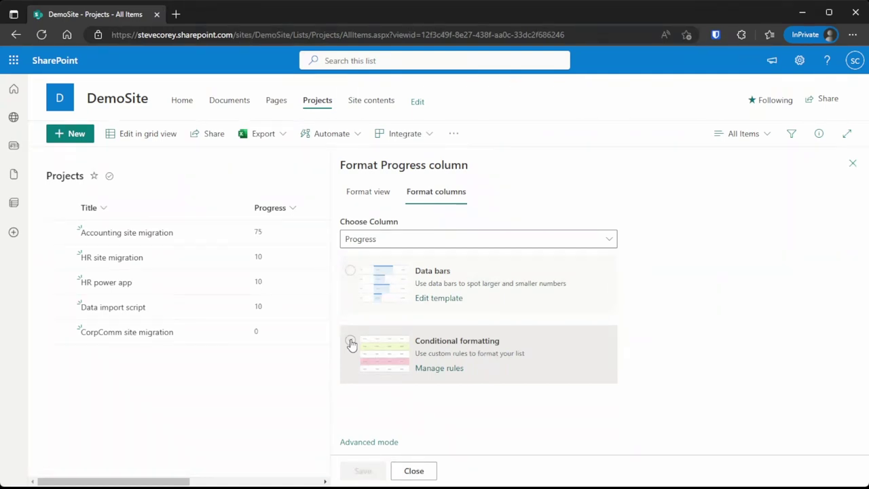
Step: Show Progress as data bars with a maximum value of 100 and save
click(351, 271)
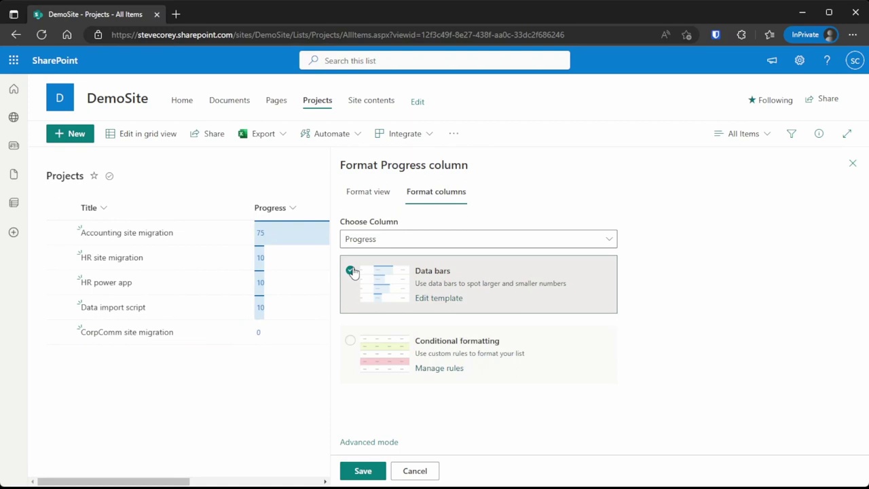
click(450, 301)
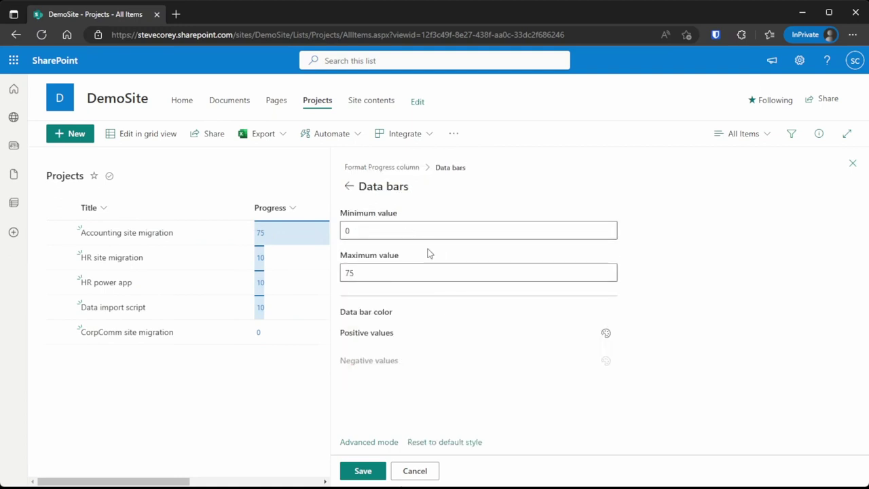
double_click(392, 273)
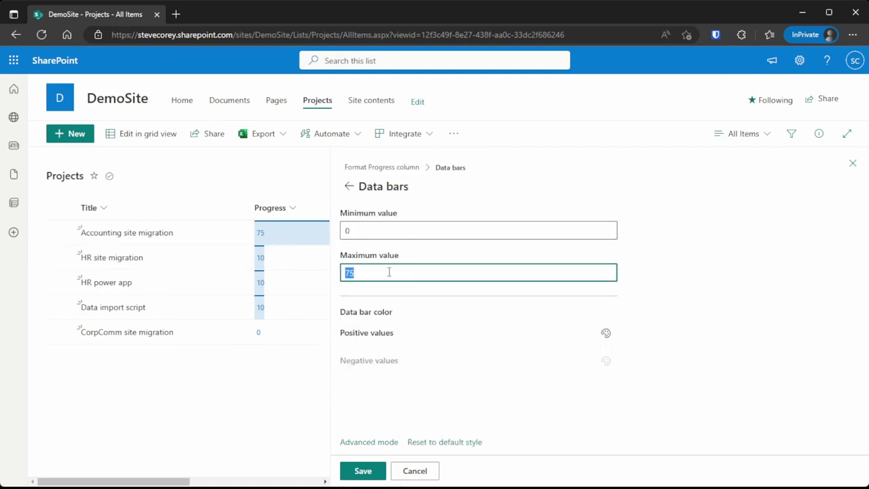
text(100)
click(688, 271)
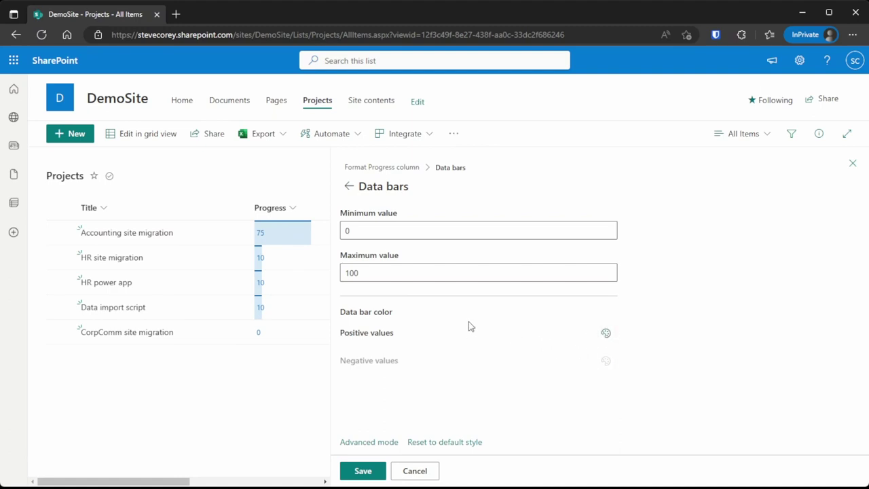
click(371, 477)
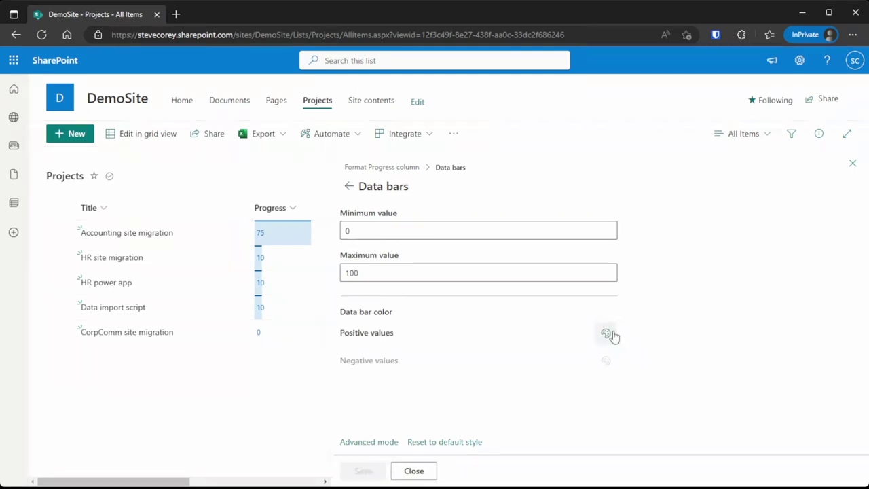
Step: Give positive-value data bars a blue fill and save
click(608, 334)
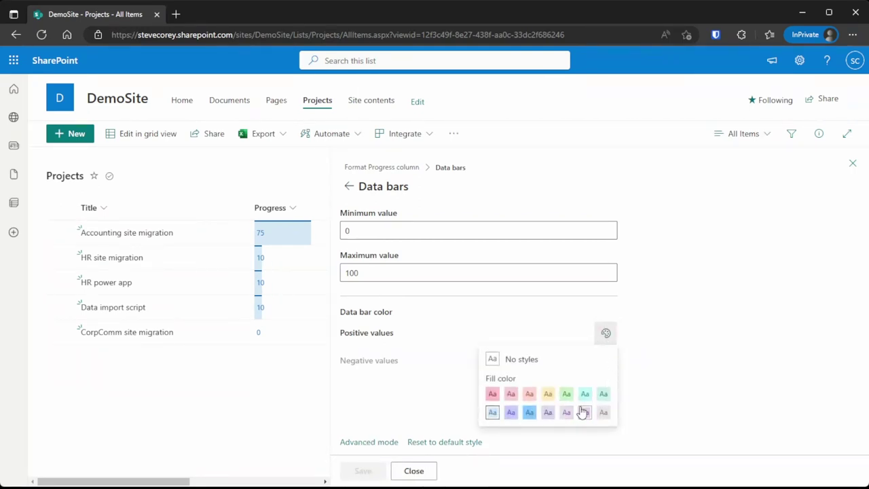
click(528, 416)
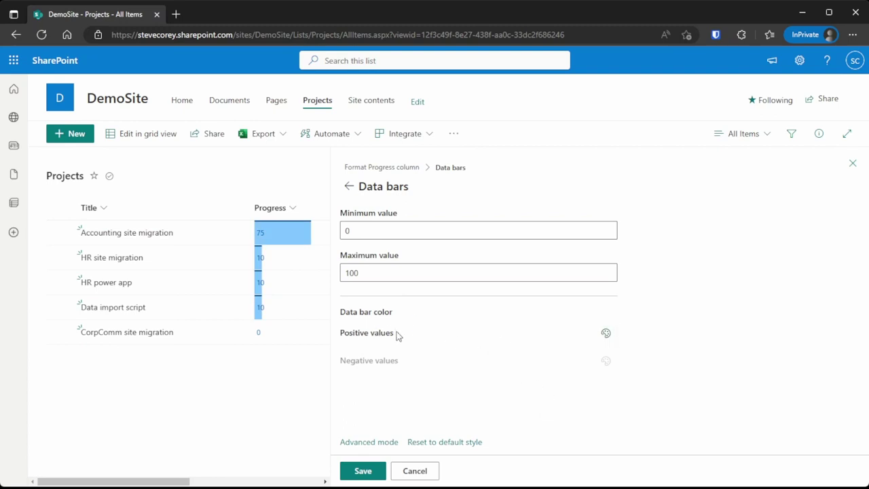
click(364, 471)
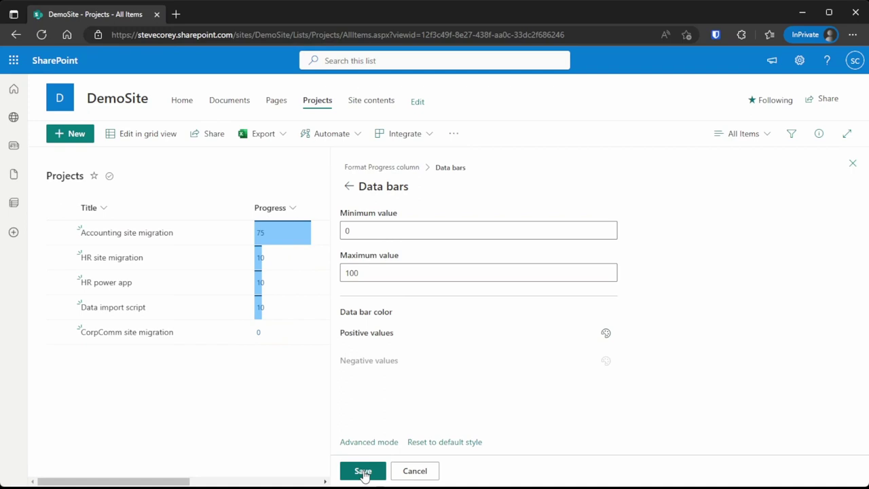
Step: Change HR site migration's Progress to 100 in its details pane
click(417, 473)
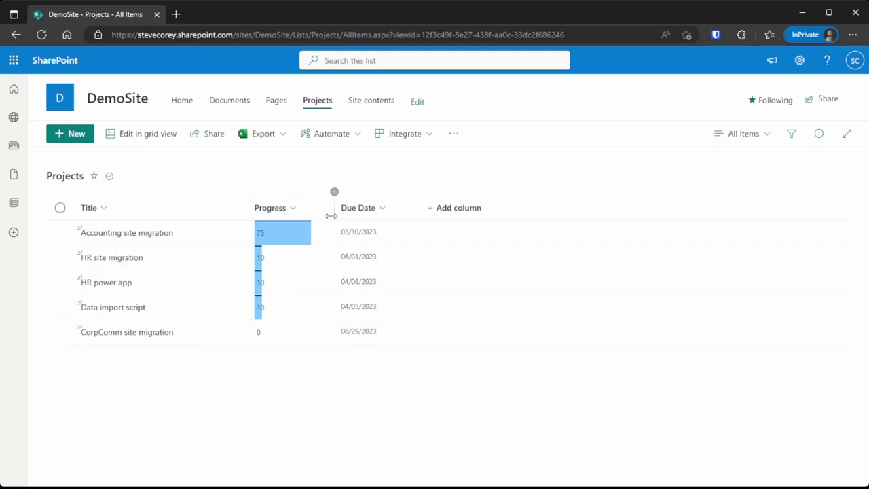
click(306, 257)
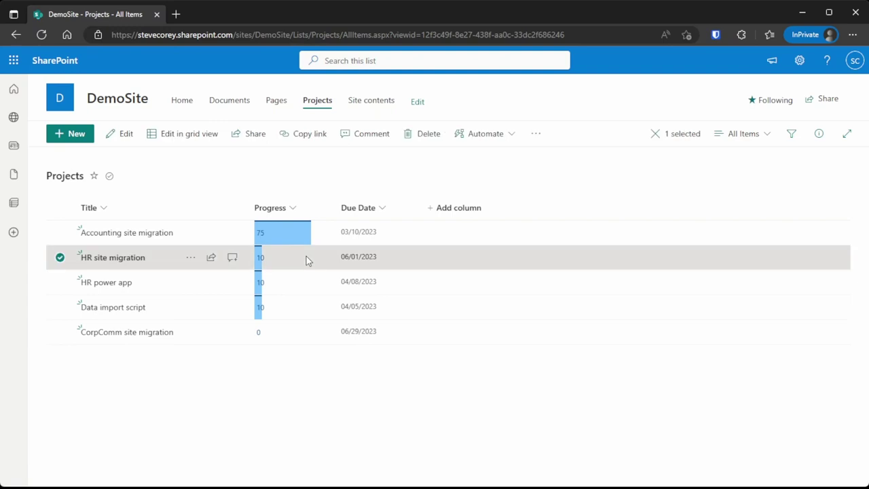
click(820, 134)
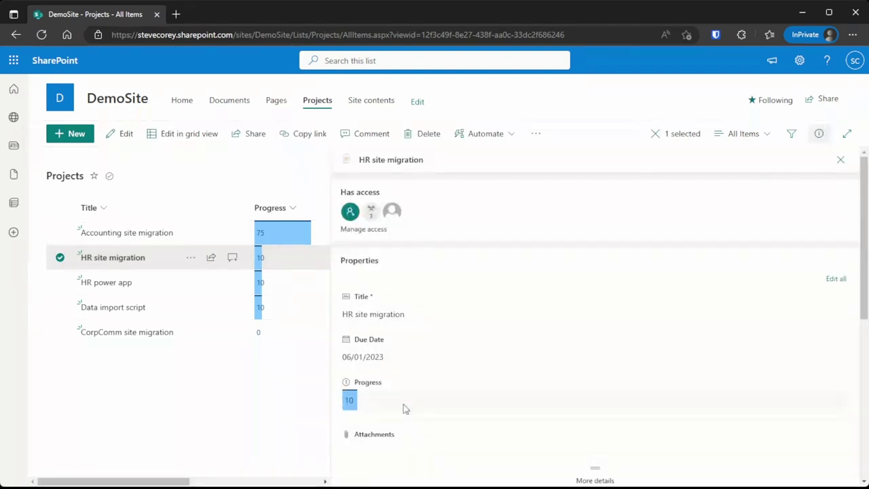
click(389, 394)
text(100)
key(Return)
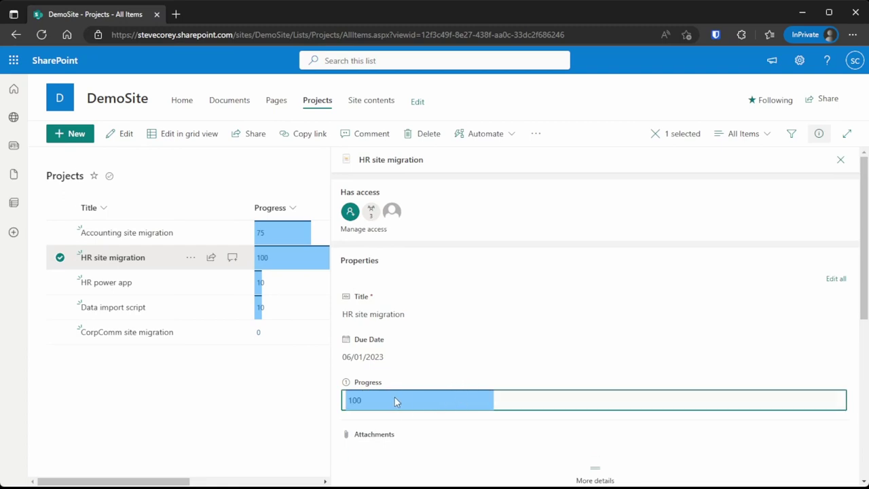
click(819, 133)
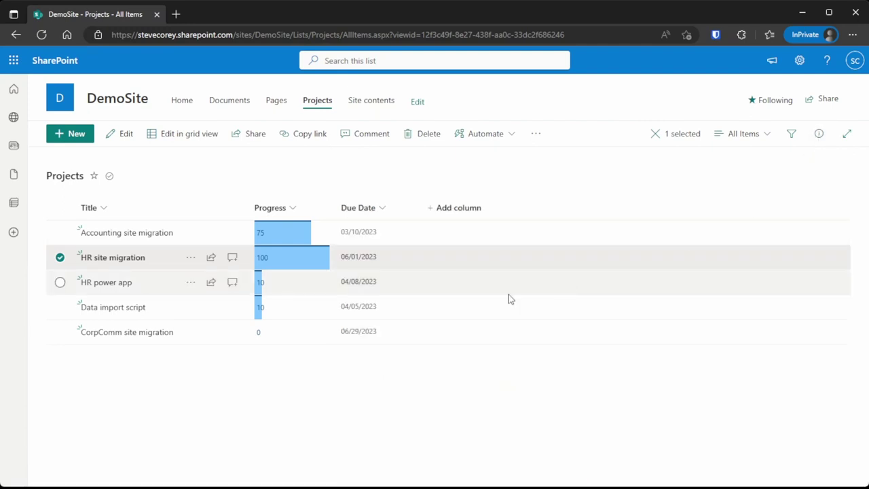
key(Escape)
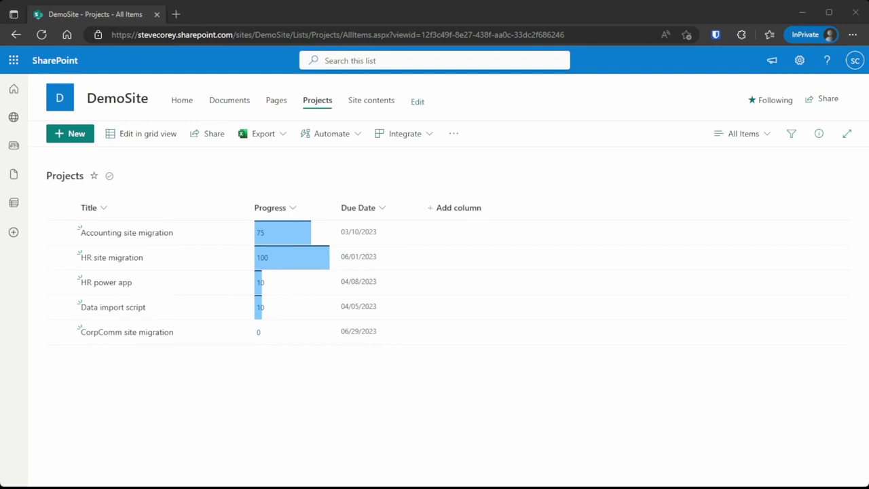
click(799, 60)
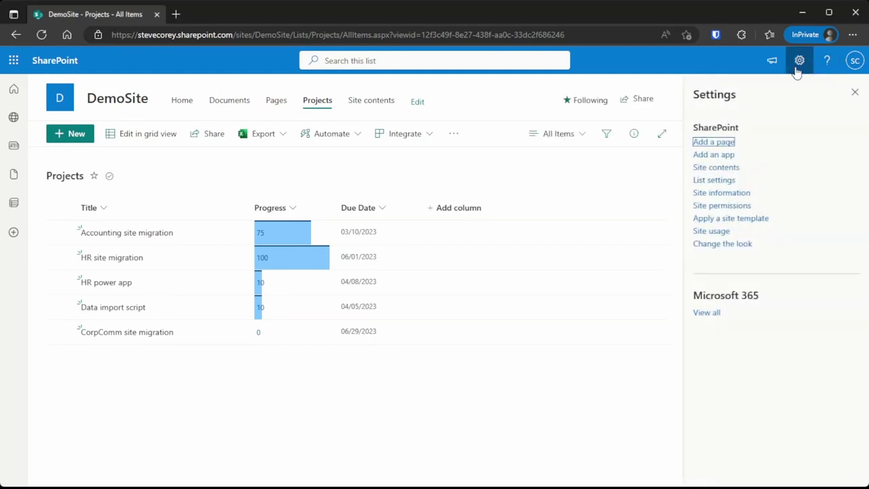
click(715, 181)
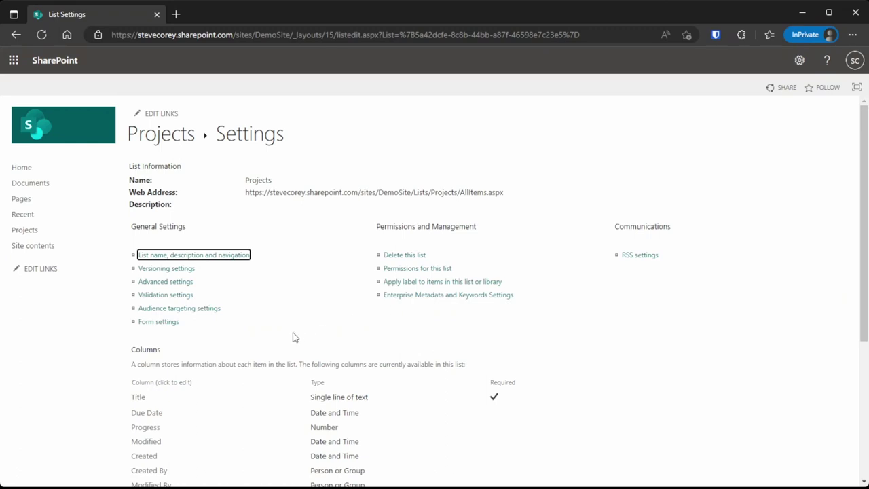
scroll(293, 338, down, 2)
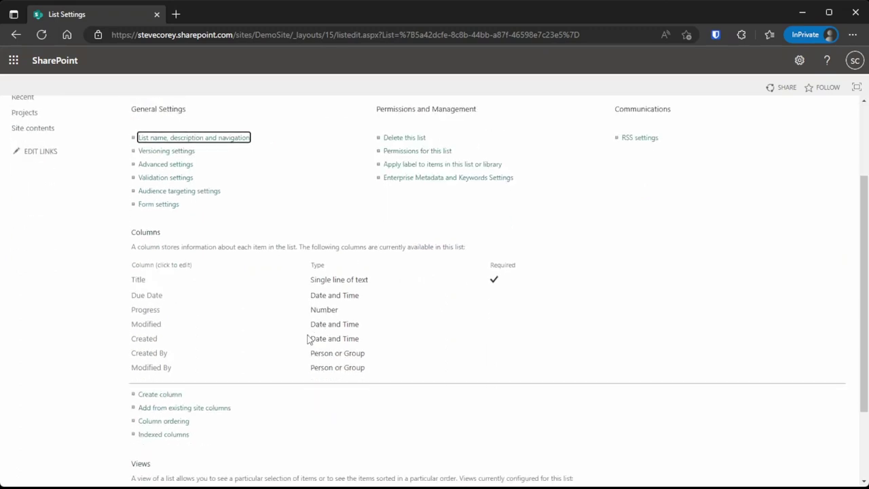
click(145, 310)
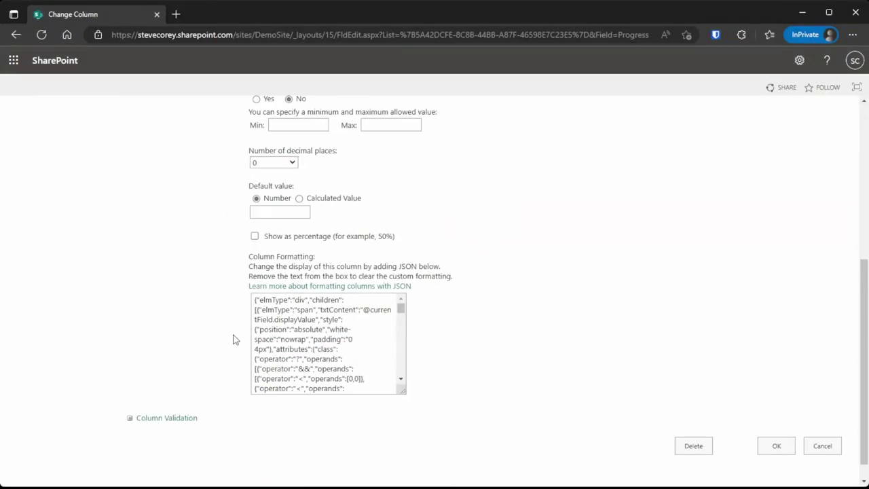
scroll(233, 340, down, 1)
drag(403, 369, 570, 476)
scroll(568, 343, down, 1)
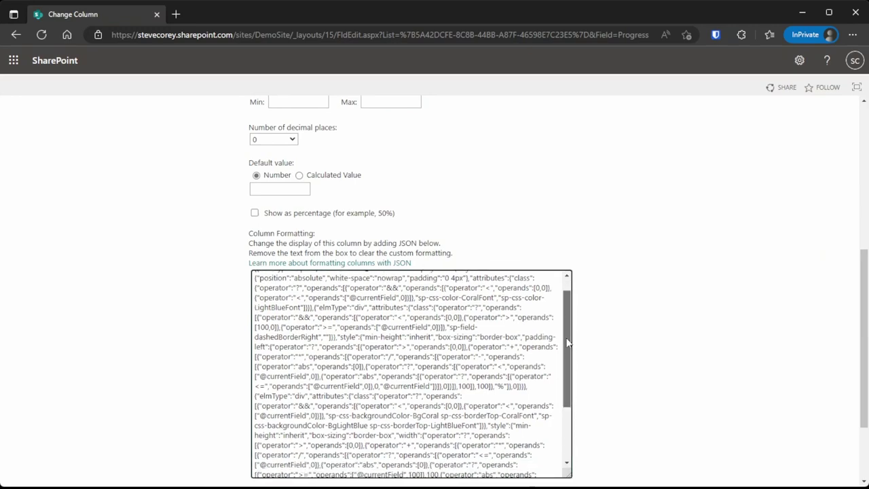
scroll(568, 343, down, 1)
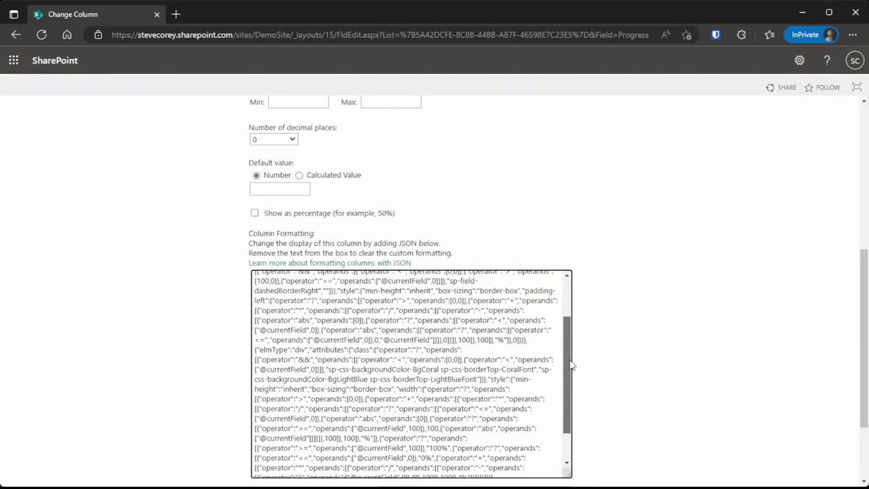
scroll(571, 365, up, 1)
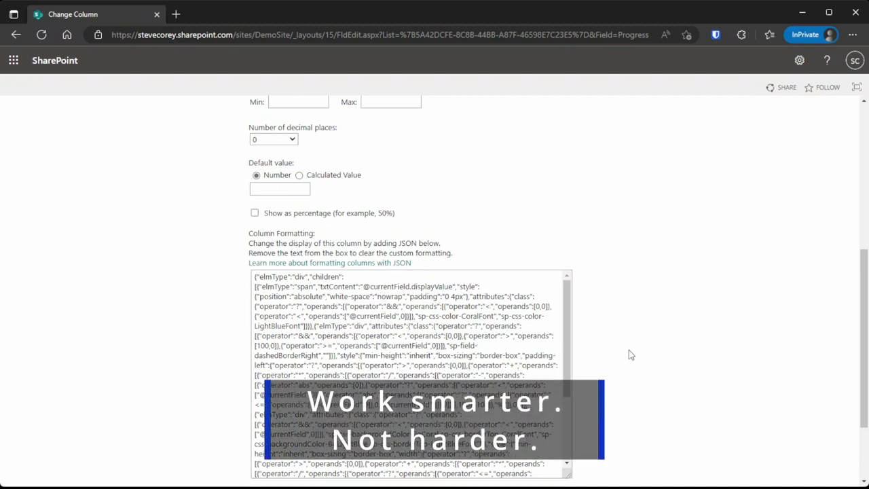
scroll(650, 394, down, 3)
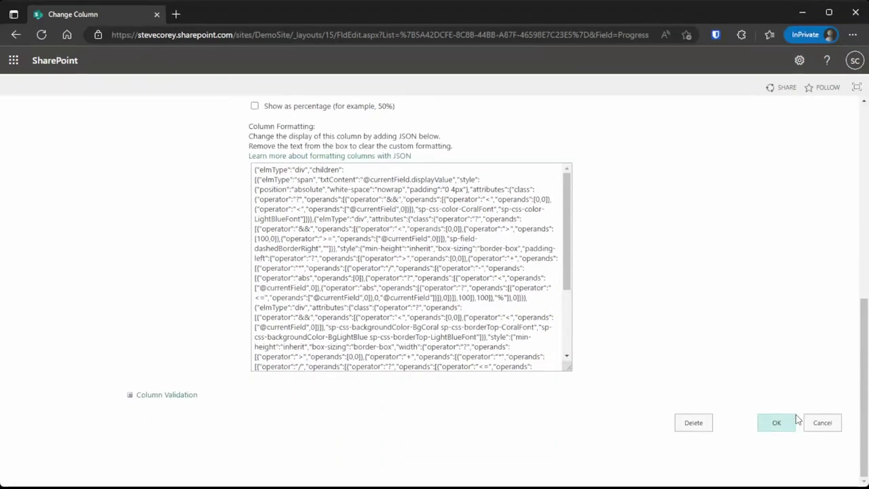
click(778, 423)
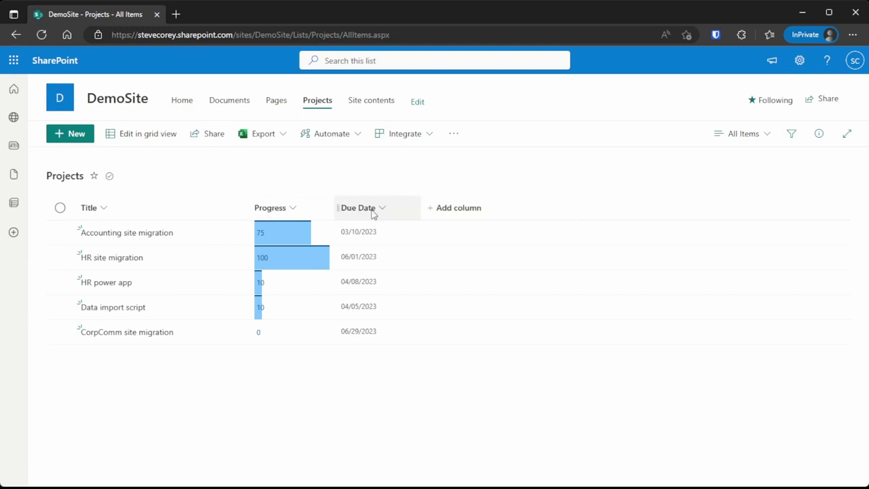
Step: Create a Single line of text column named 'Status' and save it
click(478, 215)
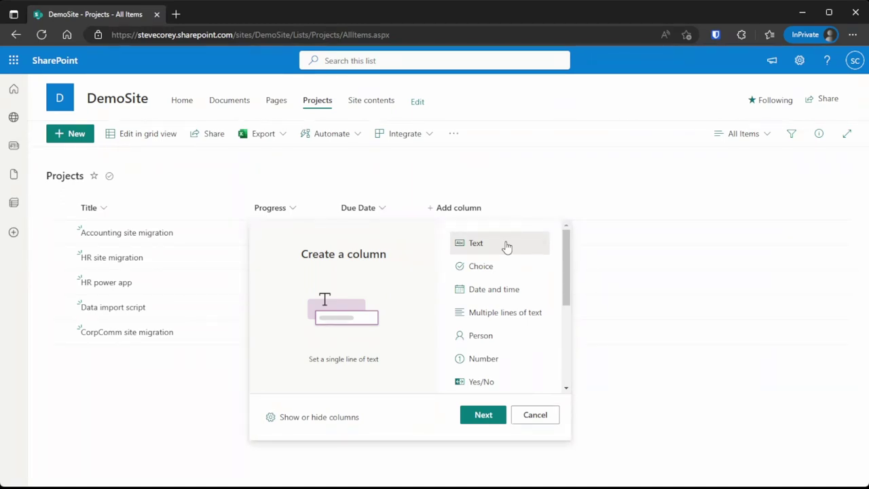
click(482, 415)
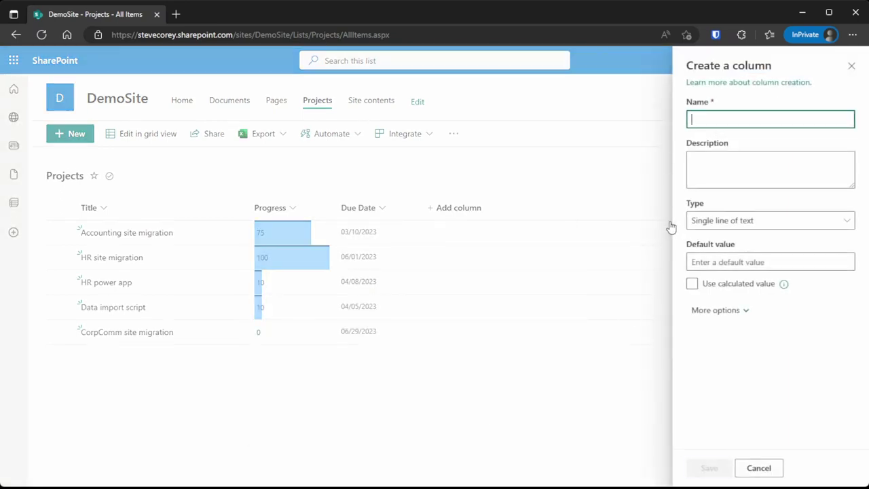
text(Status)
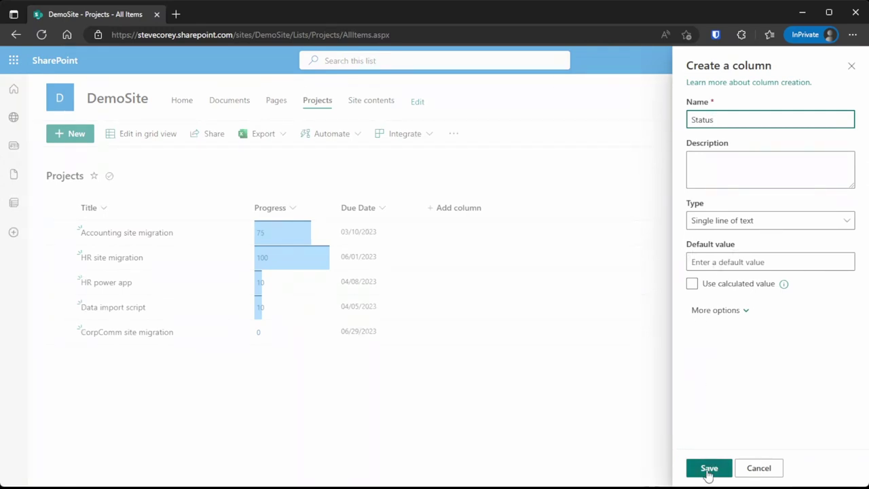
click(709, 468)
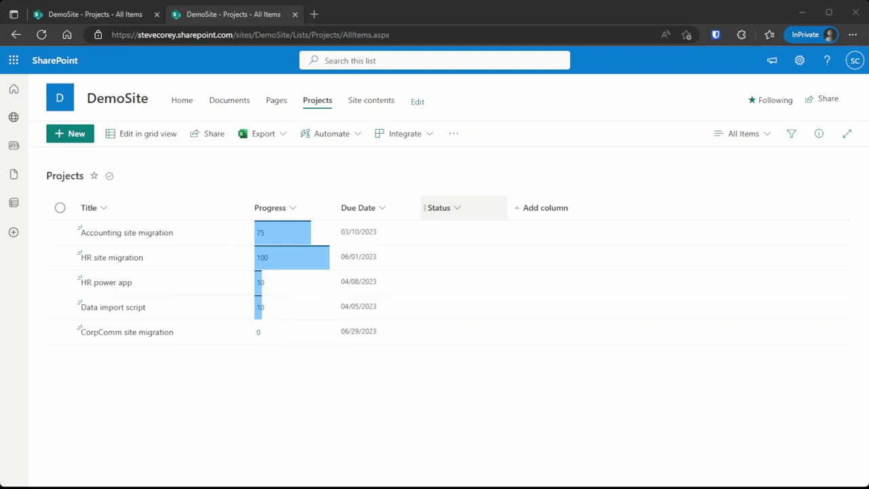
Step: Open Manage rules under Conditional formatting in the Format Status column pane
click(458, 208)
mouse_move(479, 313)
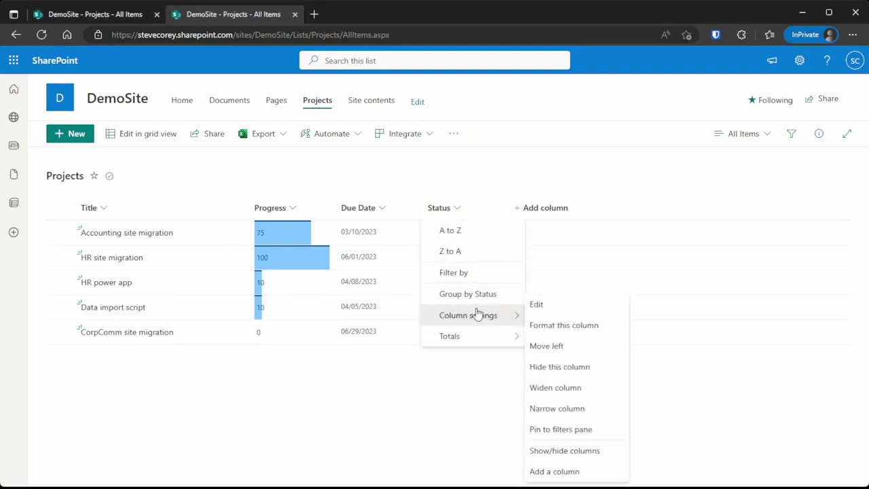
click(588, 328)
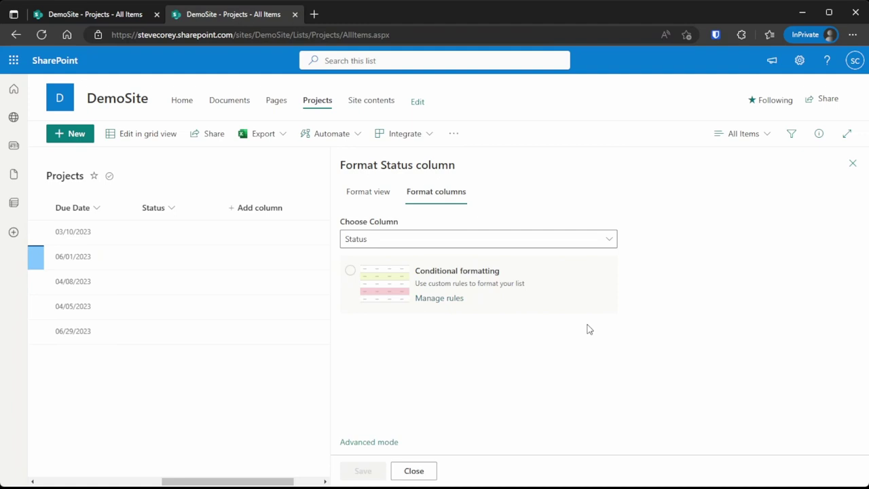
drag(330, 336, 523, 347)
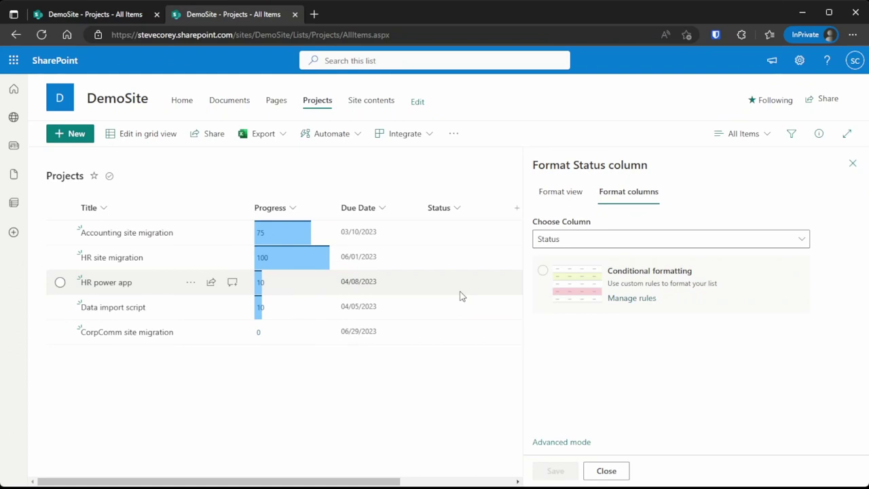
click(543, 276)
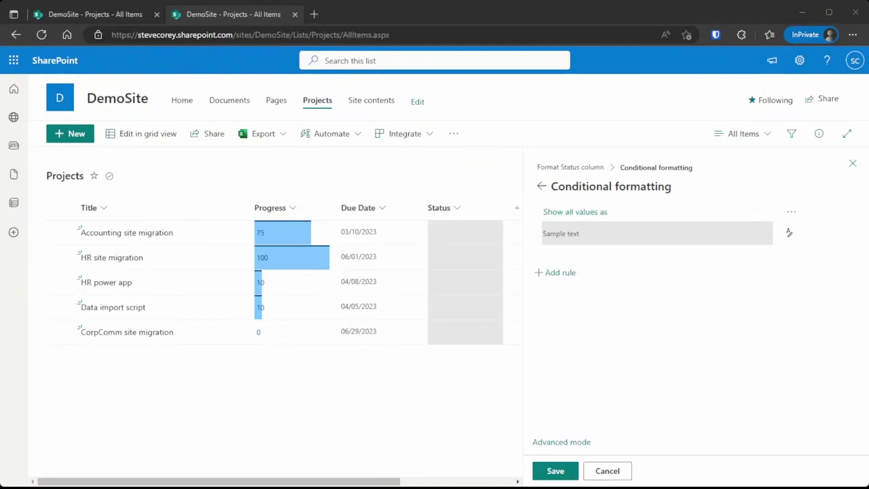
Step: Start a new rule with the condition Progress is less than 100
click(557, 273)
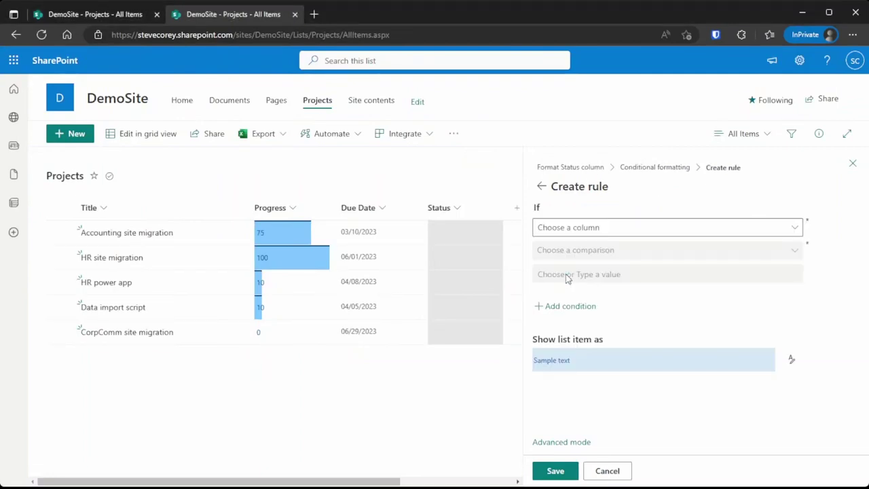
click(599, 229)
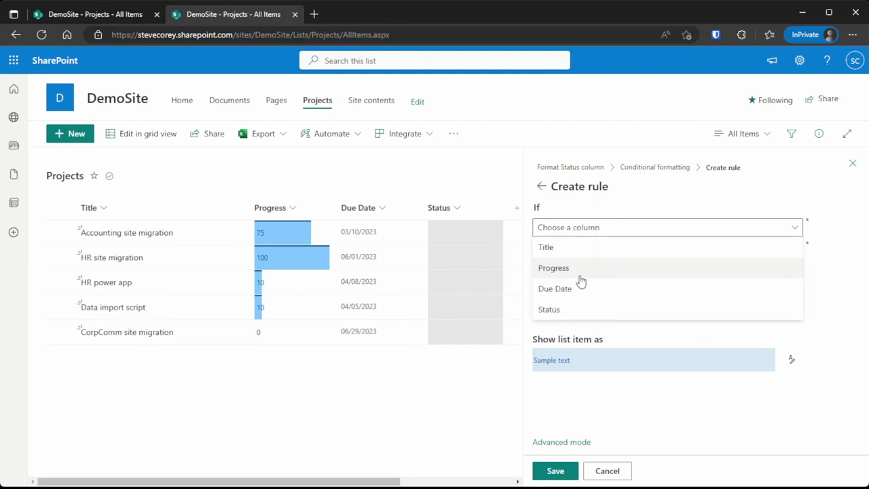
click(556, 269)
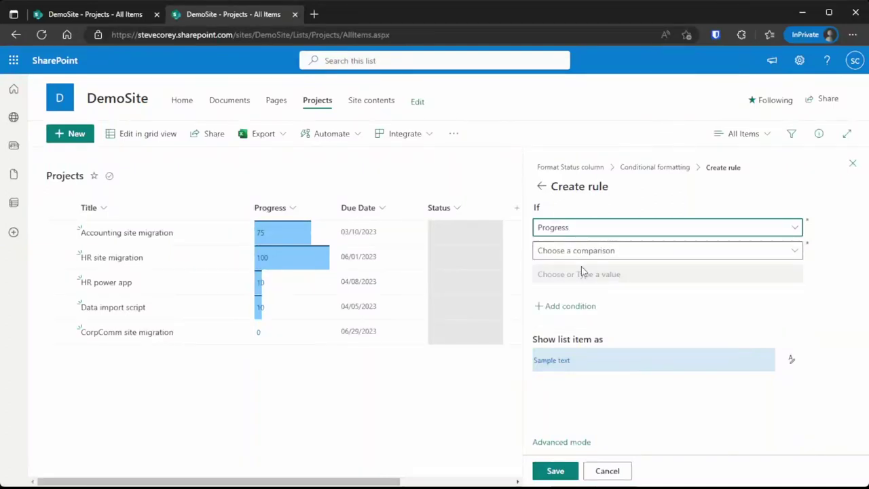
click(589, 251)
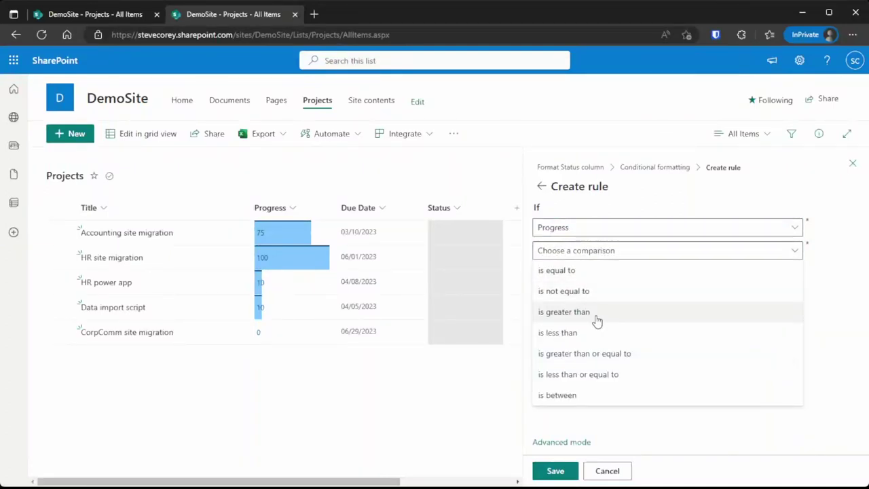
click(592, 333)
click(576, 274)
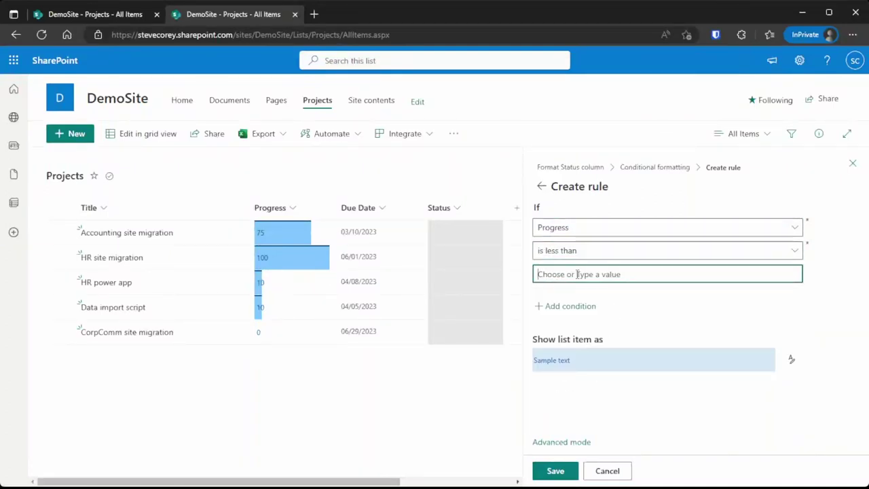
text(100)
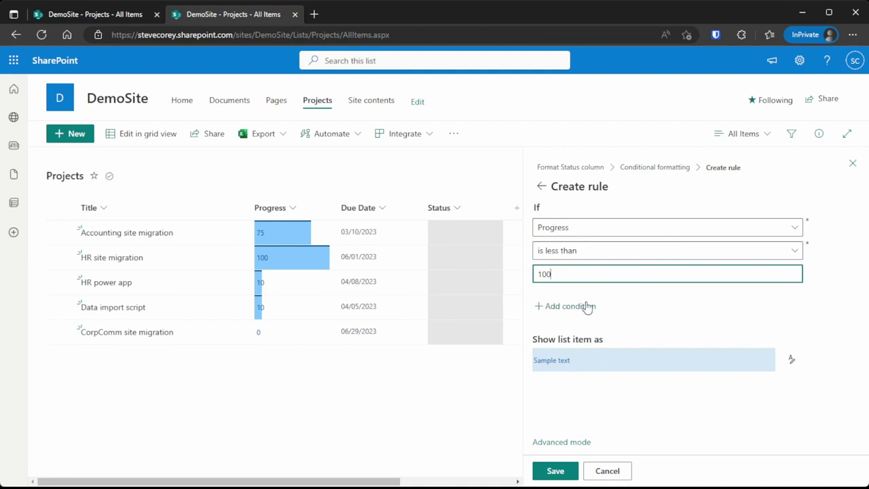
click(630, 308)
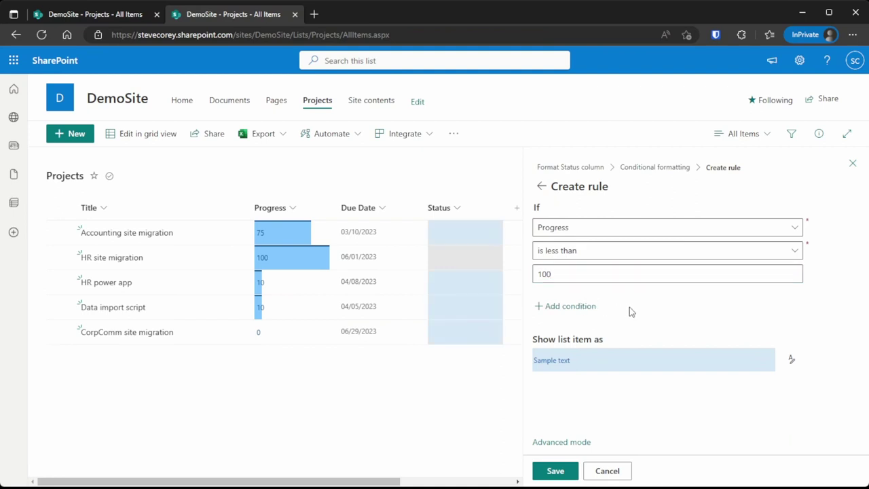
Step: Add the condition Due Date is after Today (relative) and save the rule
click(591, 307)
click(586, 323)
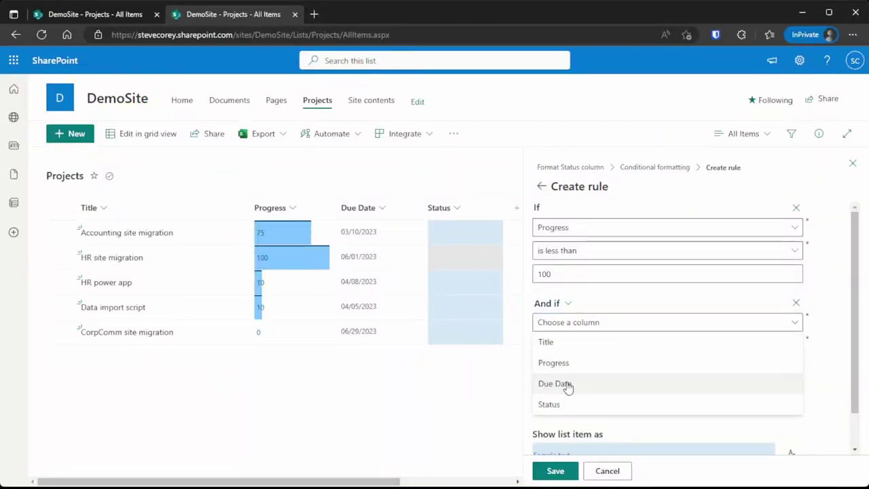
click(567, 385)
click(582, 345)
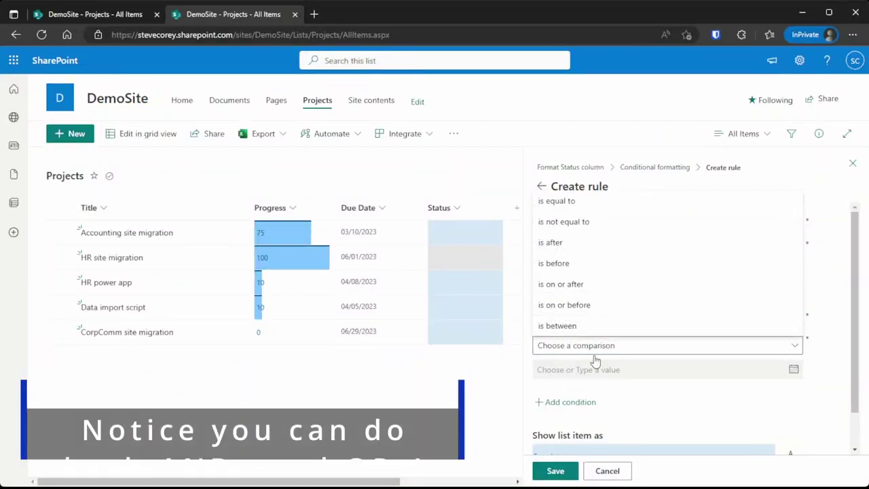
click(578, 347)
click(577, 350)
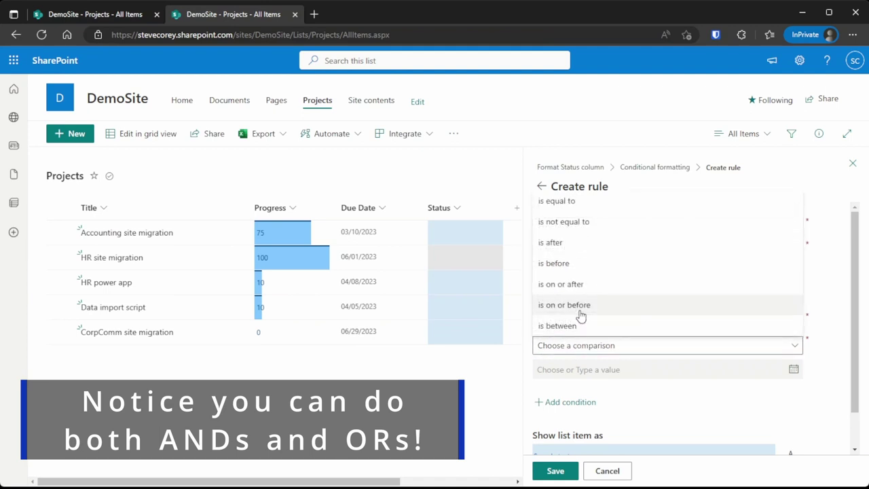
click(579, 249)
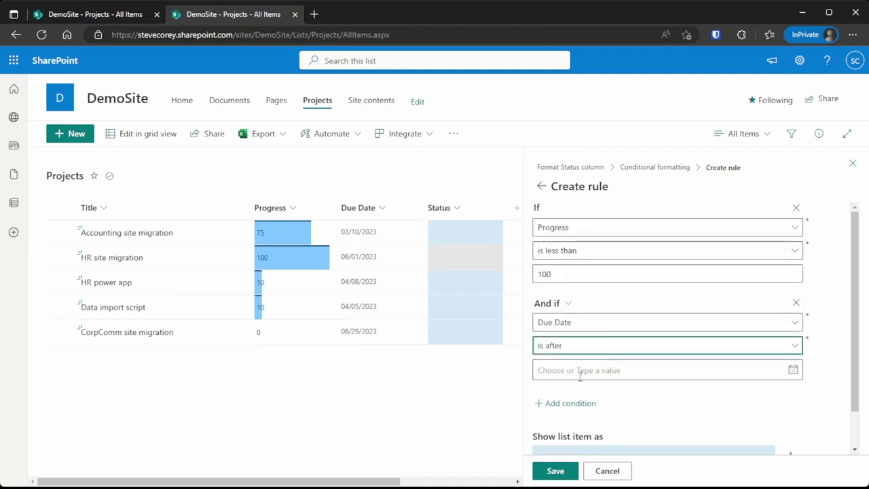
click(578, 370)
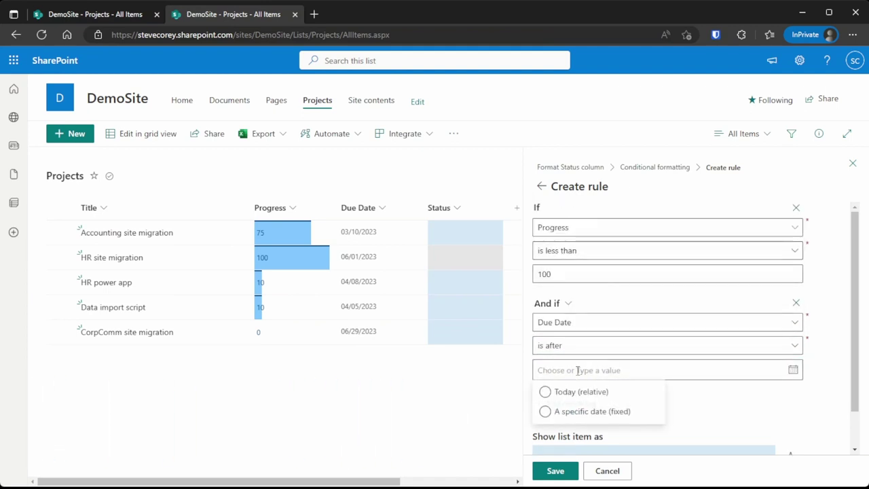
click(546, 394)
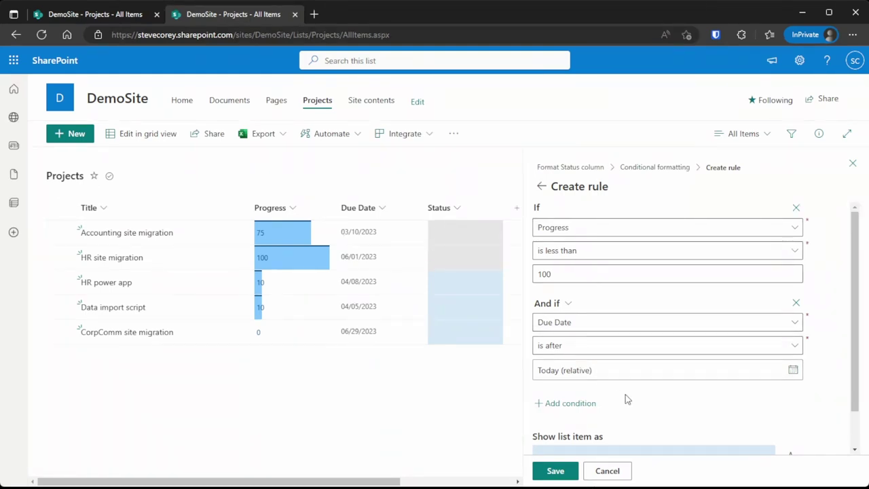
scroll(641, 404, down, 2)
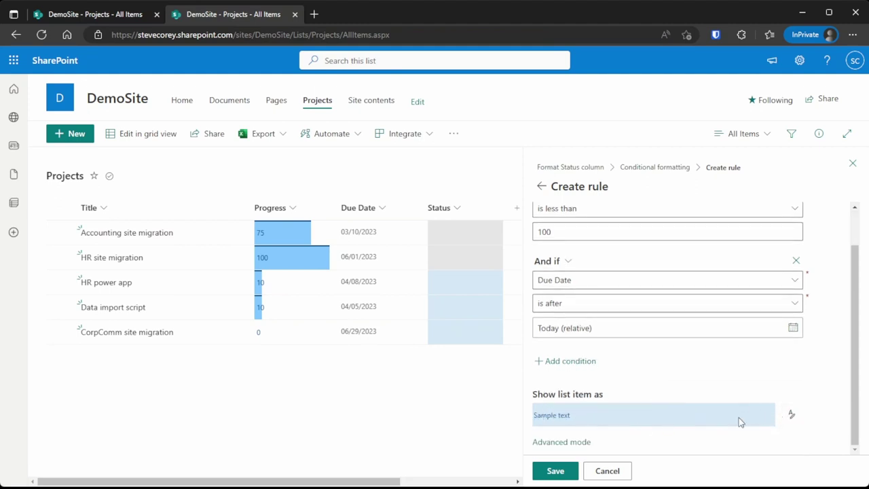
click(559, 471)
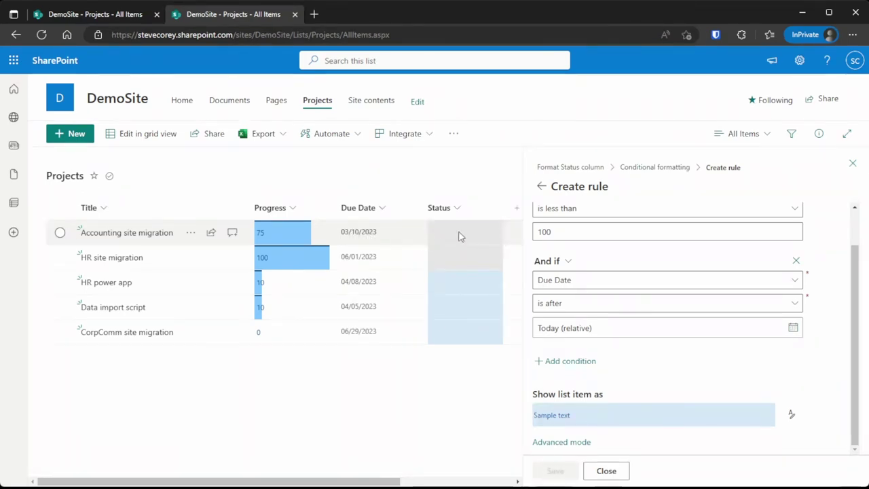
Step: Add and save a green rule for Progress equal to 100
click(542, 188)
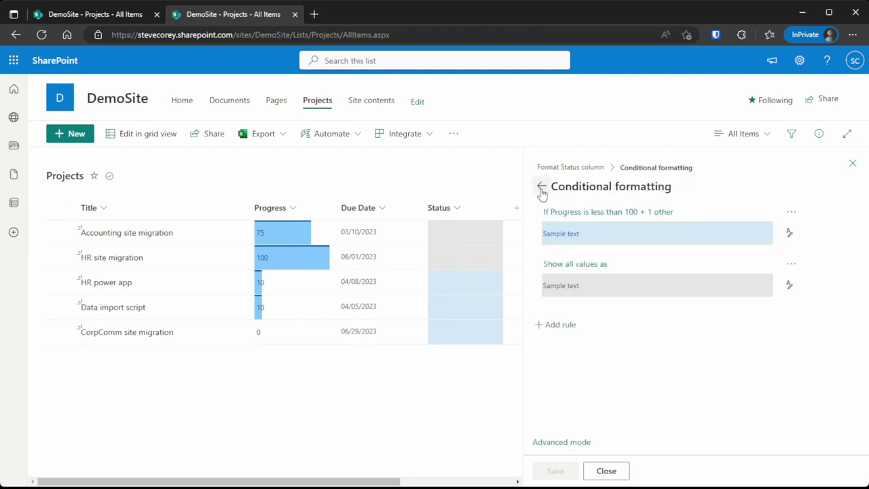
click(559, 325)
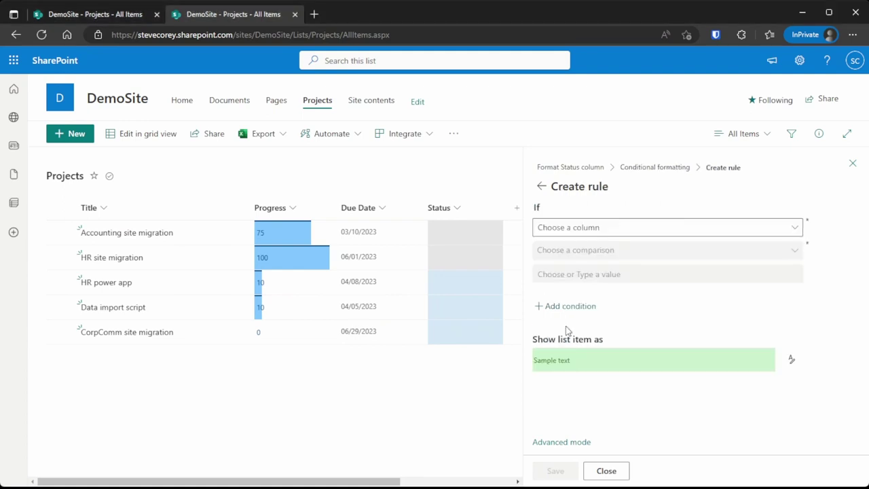
click(579, 227)
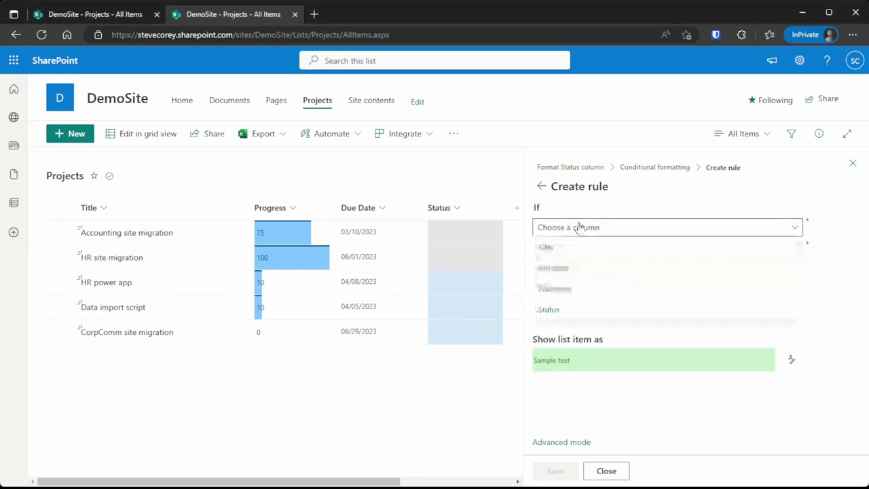
click(588, 270)
click(578, 251)
click(576, 272)
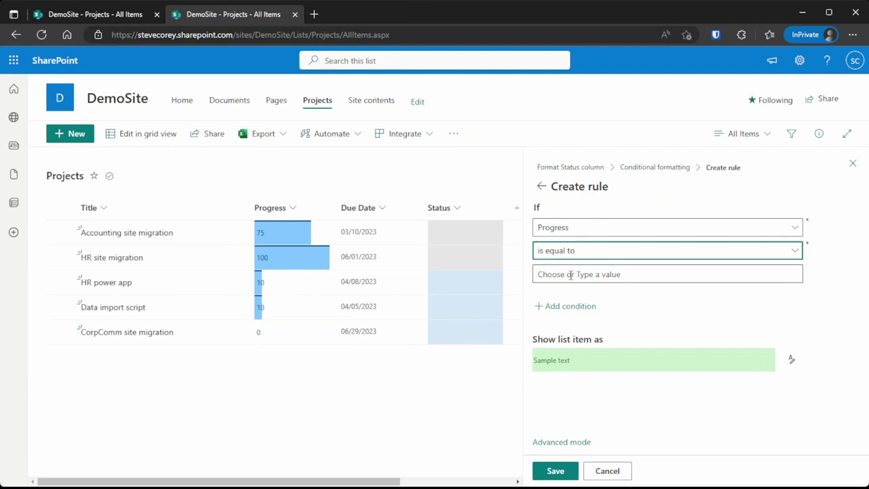
click(574, 274)
text(100)
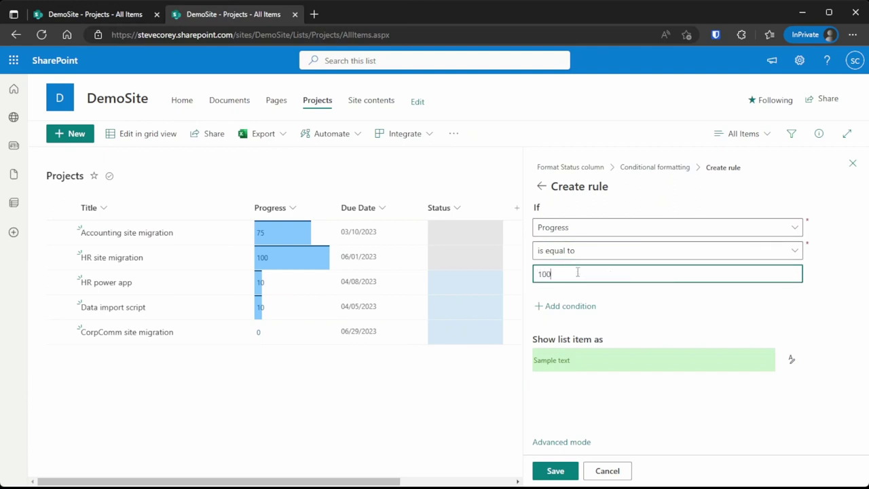
click(651, 312)
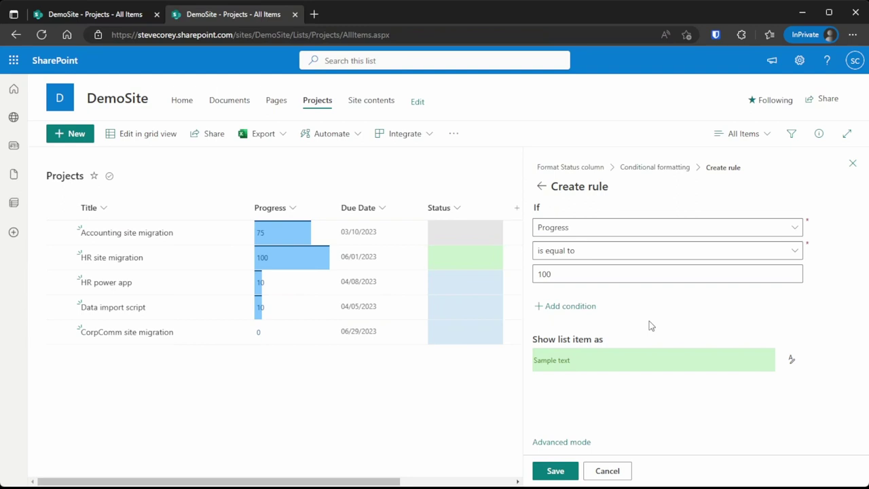
click(559, 472)
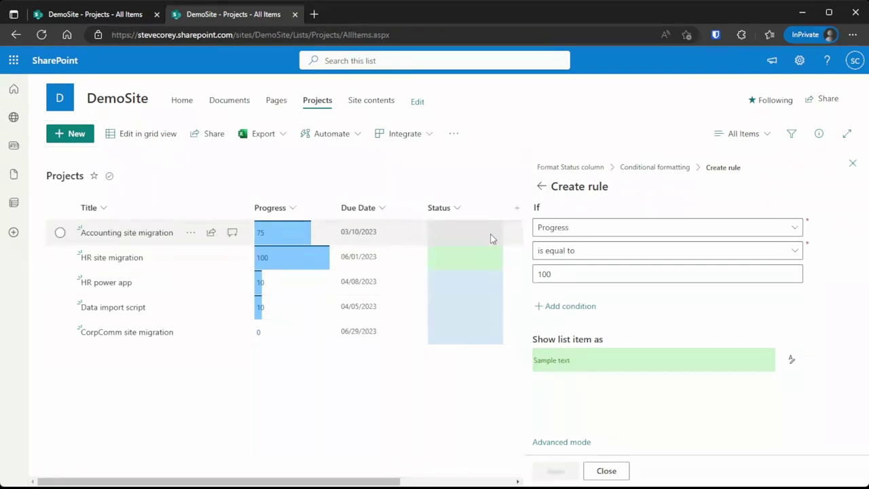
Step: Start another rule with the condition Progress is less than 100
click(542, 187)
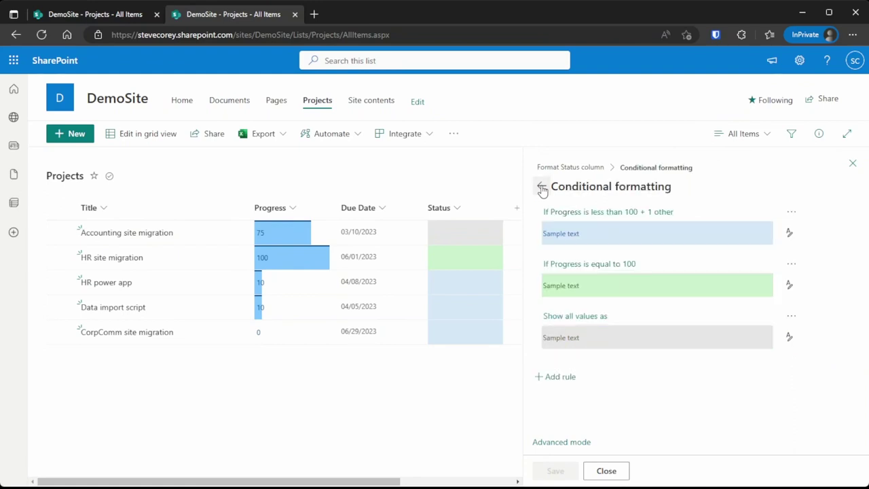
click(557, 379)
click(593, 229)
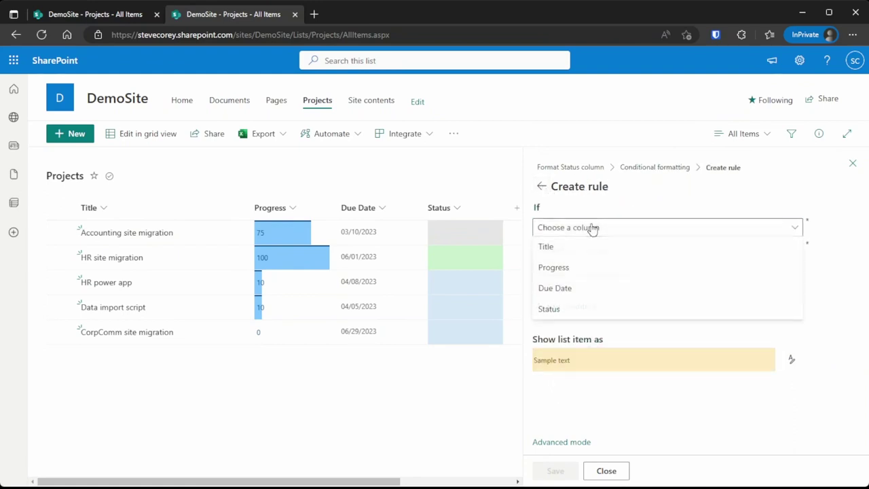
click(589, 269)
click(584, 252)
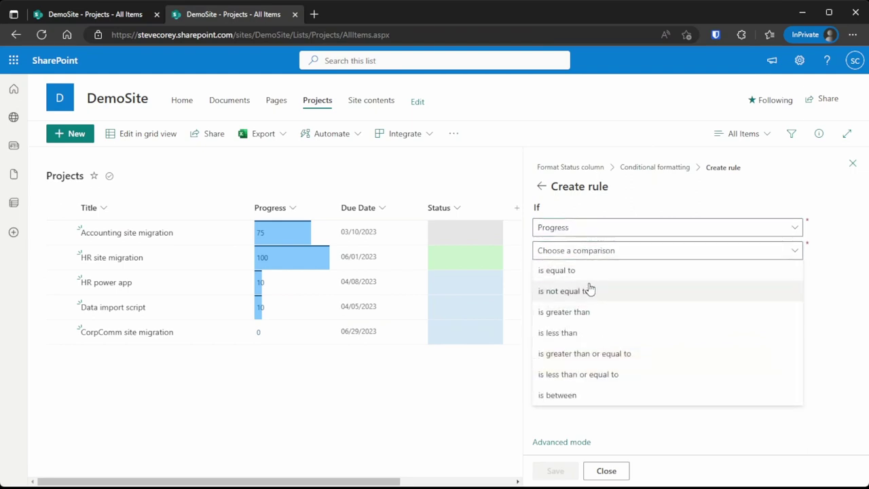
click(588, 333)
click(582, 275)
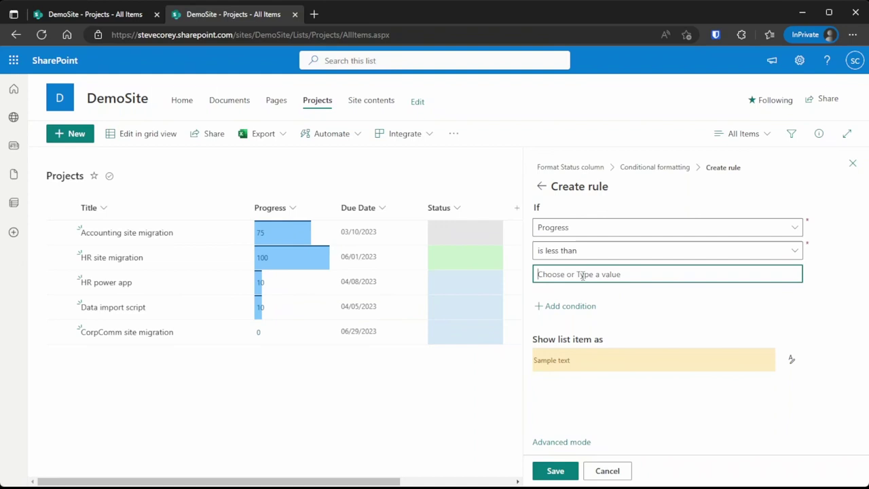
text(100)
Step: Add Due Date is before Today (relative), choose a pink fill, and save
click(577, 306)
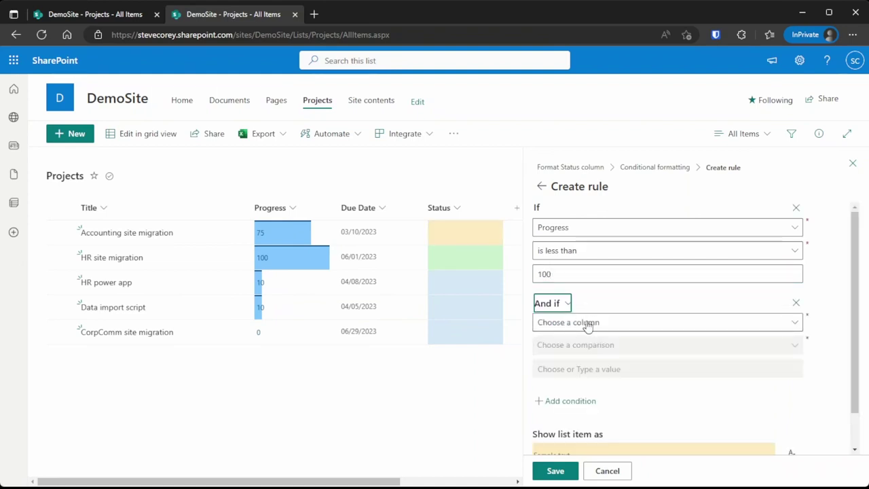
click(588, 323)
click(580, 383)
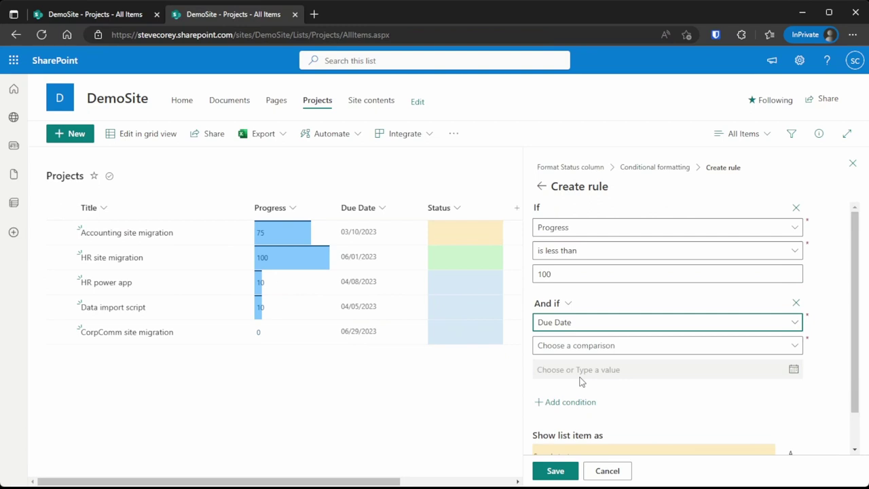
click(598, 346)
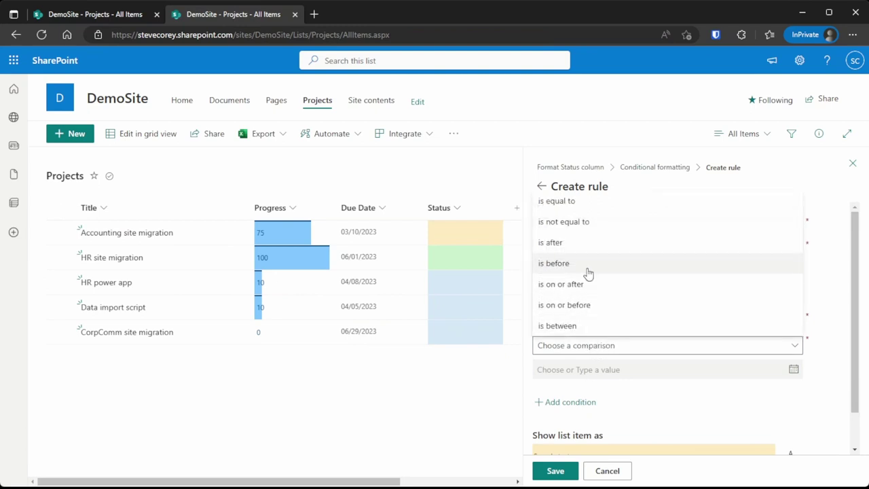
click(588, 273)
click(610, 370)
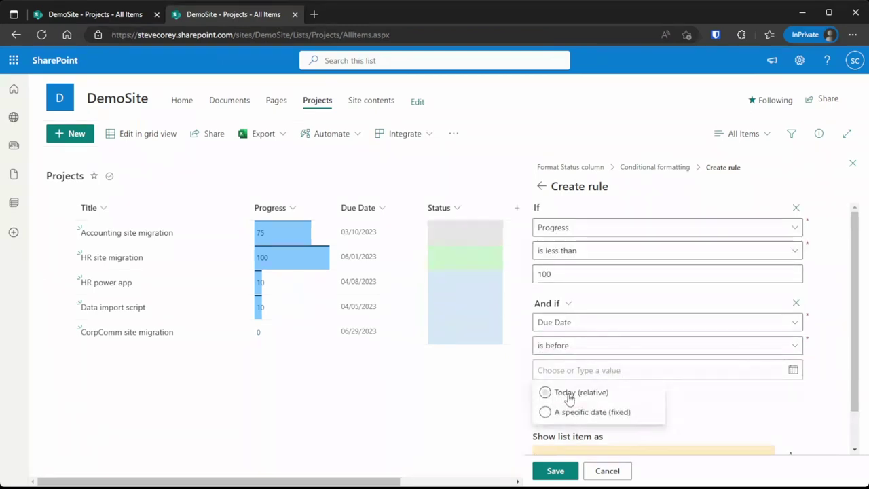
click(570, 394)
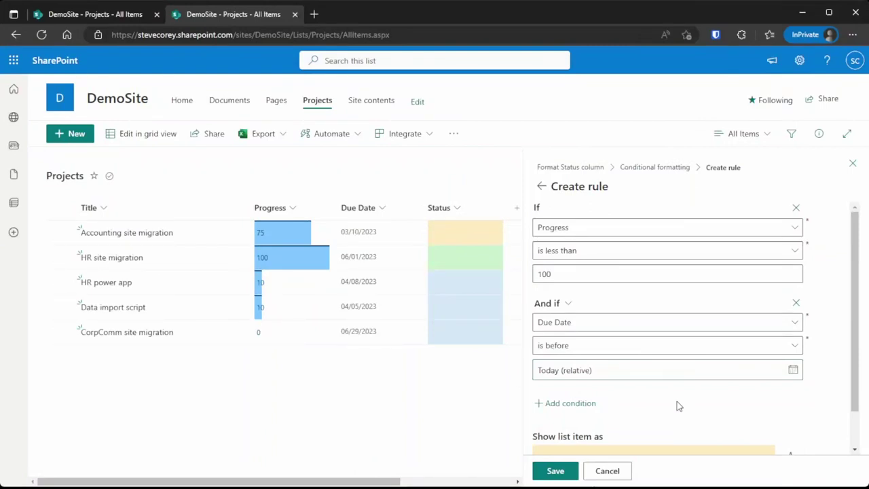
scroll(675, 403, down, 1)
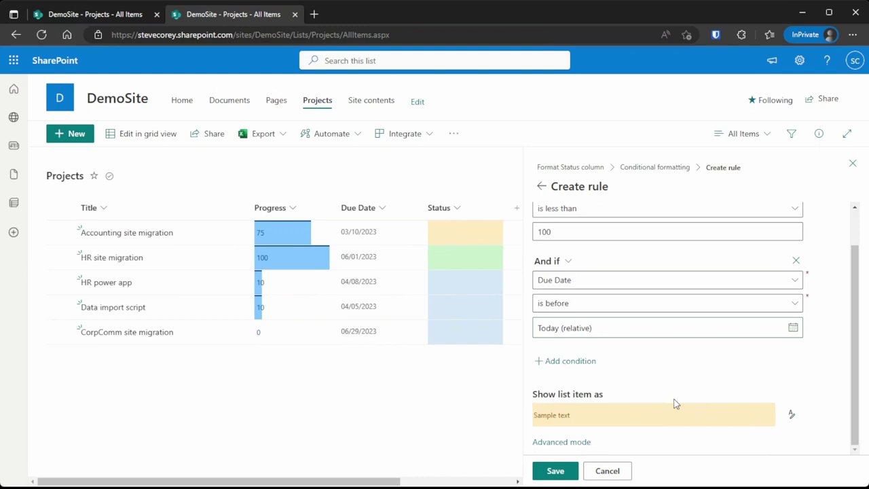
click(792, 415)
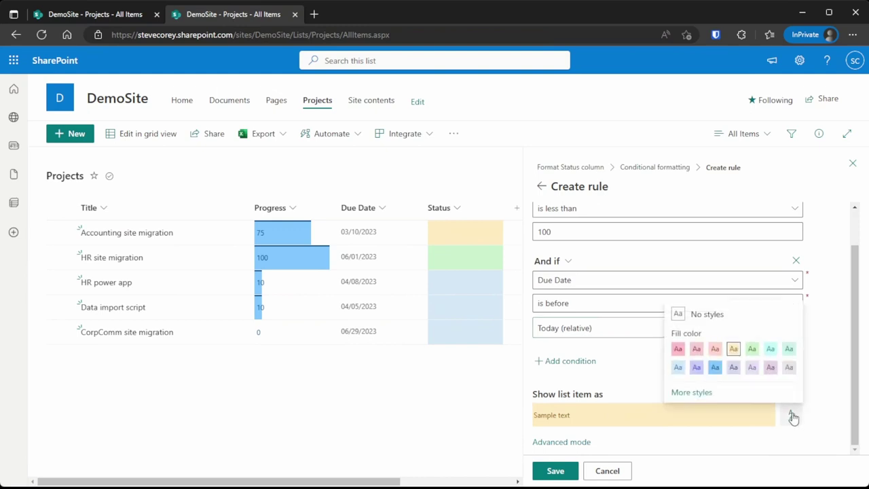
click(678, 349)
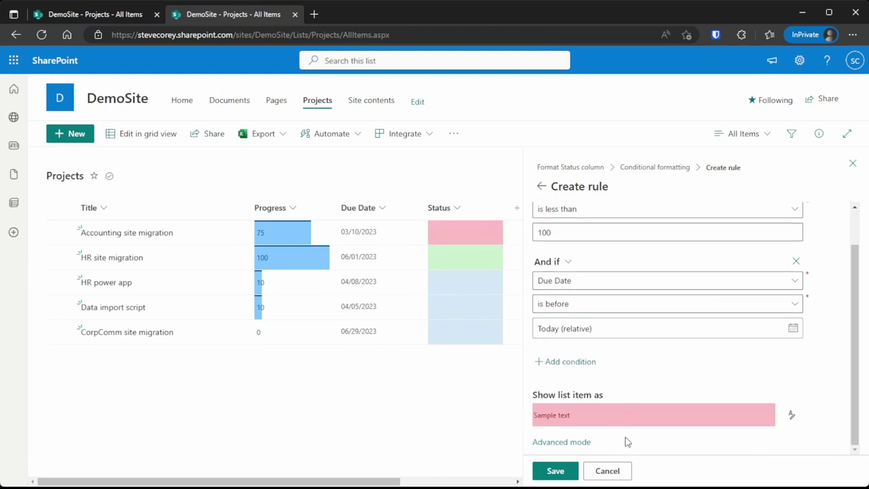
click(568, 470)
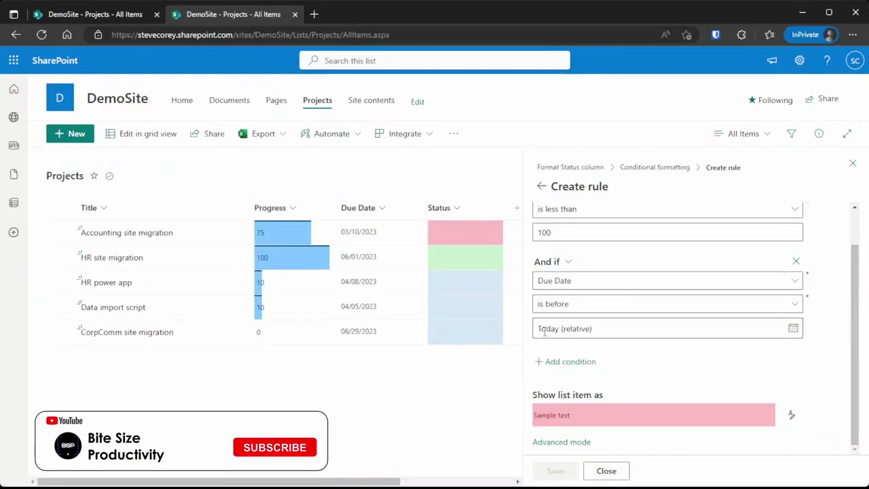
drag(524, 326, 583, 328)
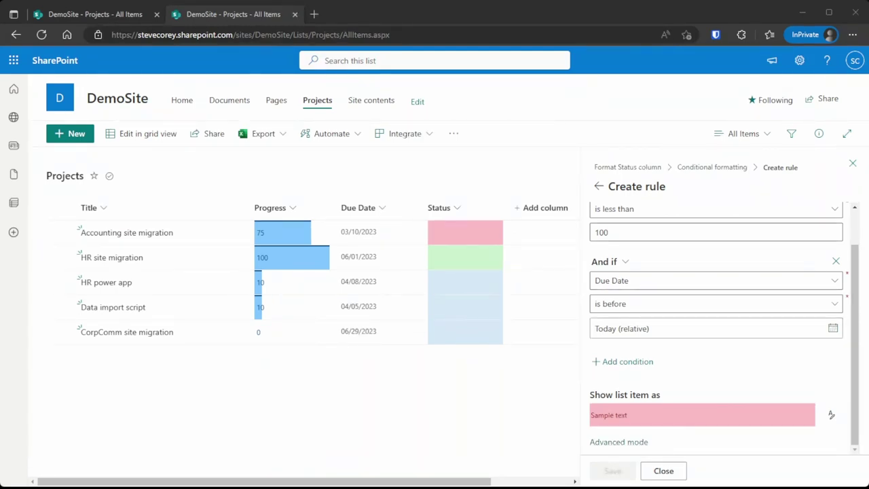
Step: Return via the breadcrumbs to the Format Status column pane
click(712, 167)
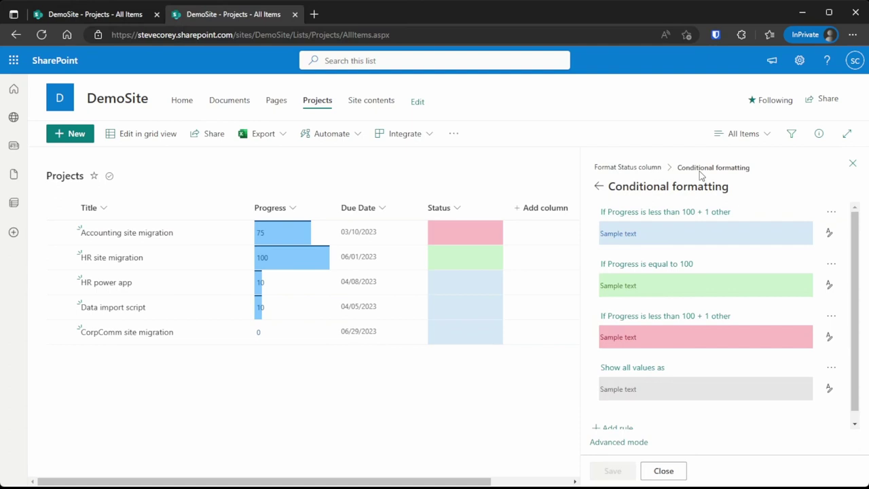
click(640, 167)
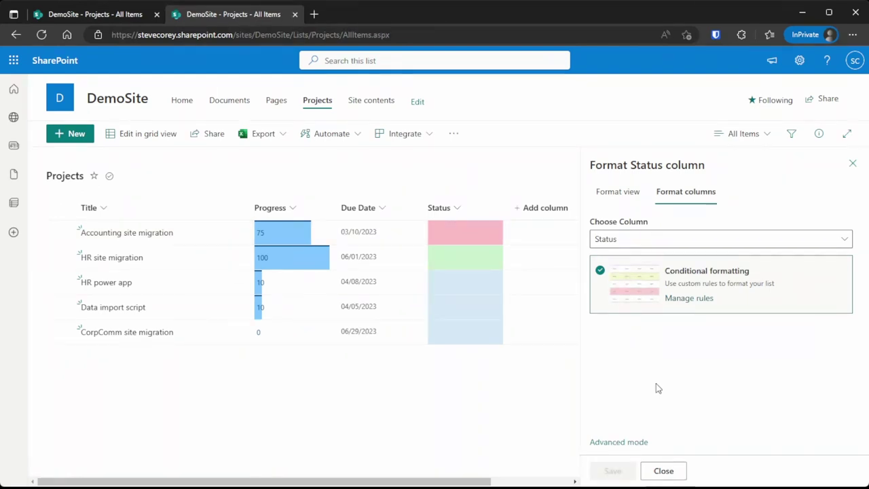
Step: Switch to Advanced mode JSON and select [$Status] in the final txtContent line
click(632, 445)
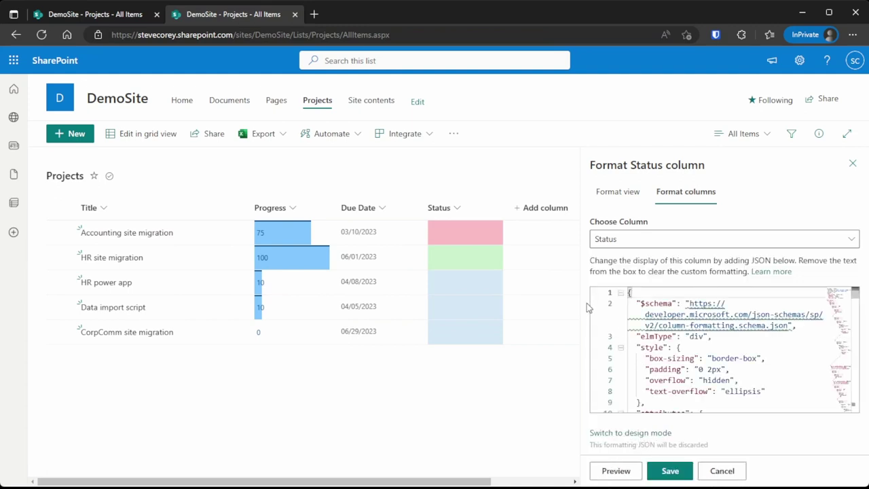
drag(581, 303, 360, 303)
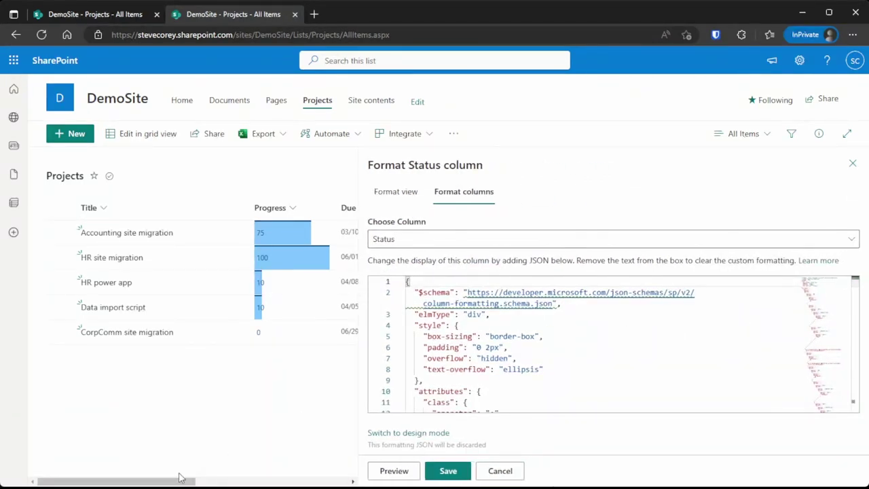
drag(170, 481, 282, 482)
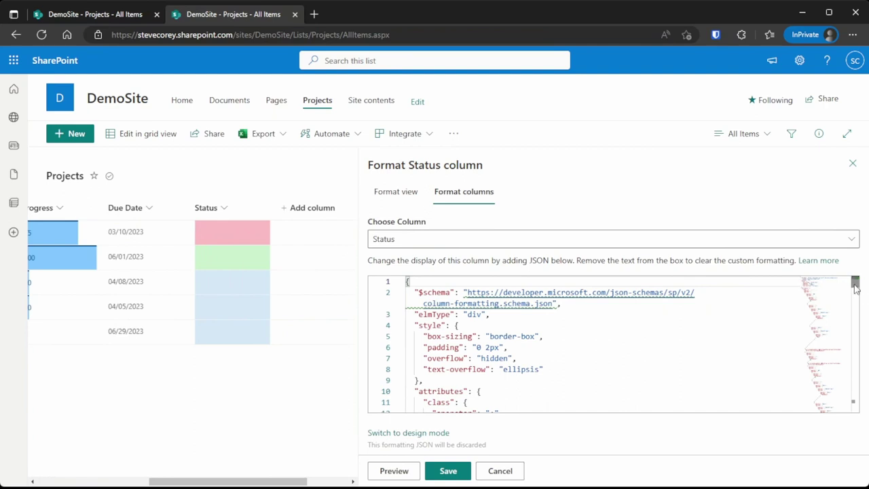
drag(855, 288, 854, 409)
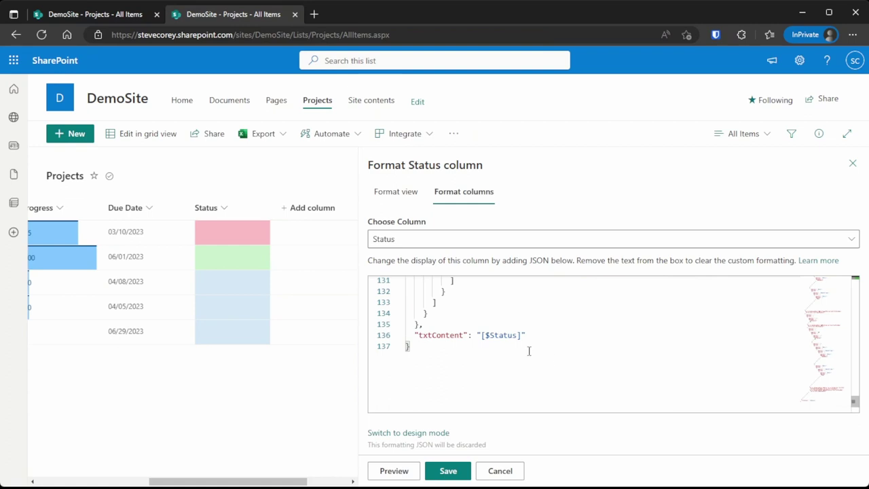
double_click(442, 335)
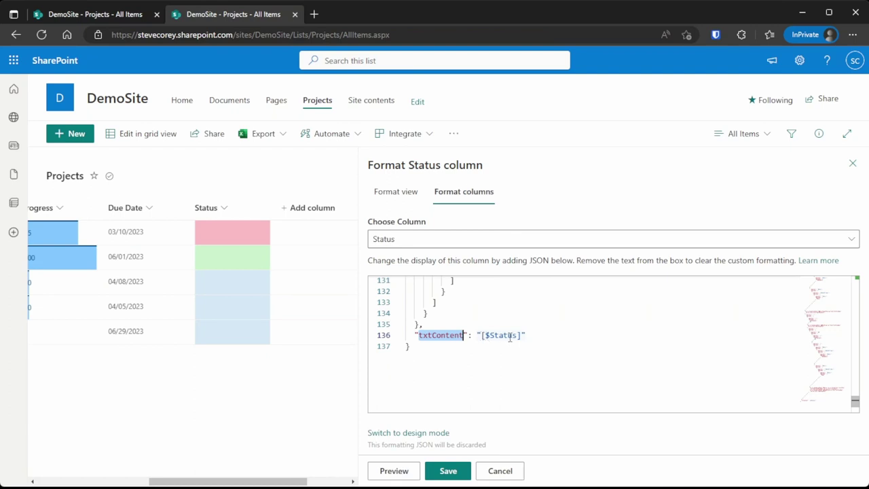
drag(485, 335, 515, 335)
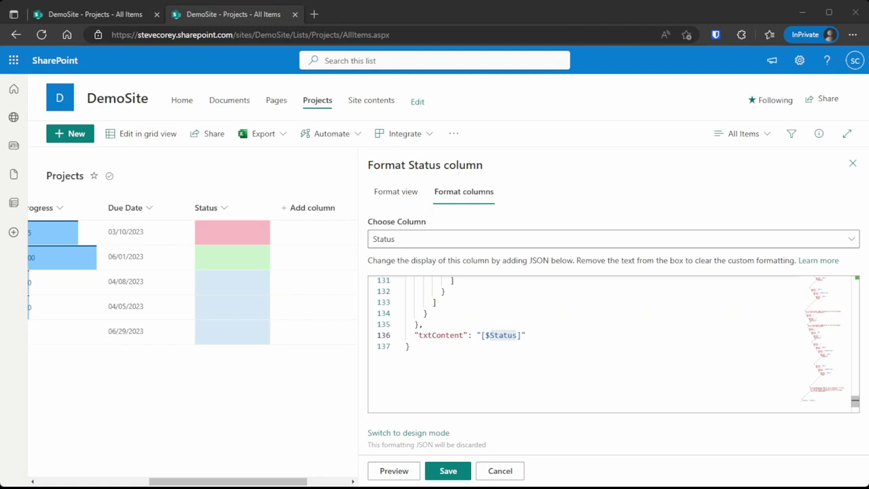
Step: Replace txtContent's [$Status] with if([$Progress] == 100, 'Complete', 'Incomplete') and save
triple_click(494, 336)
click(493, 336)
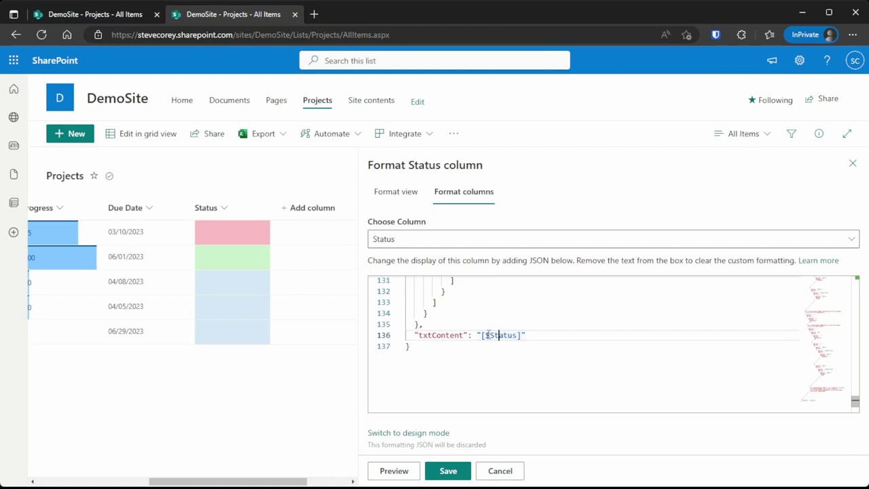
drag(478, 336, 492, 337)
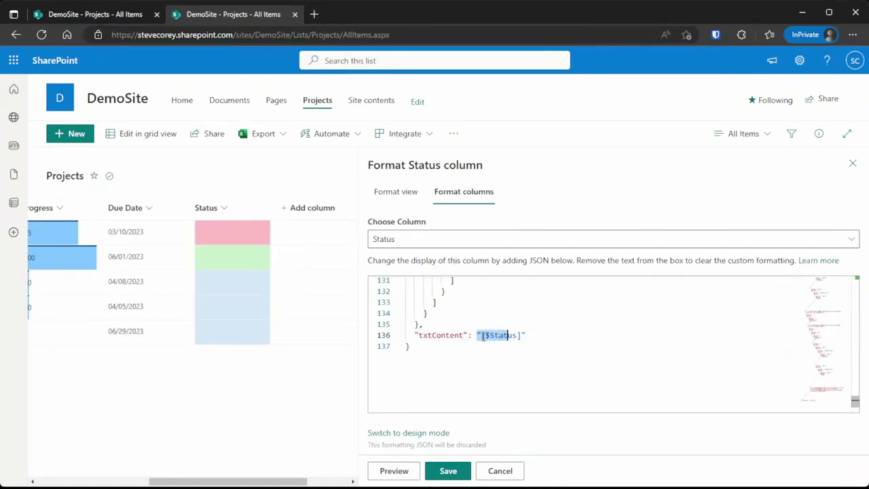
click(481, 335)
key(shift+Right)
key(shift+Right)
key(shift+Right)
key(shift+Right)
key(shift+Right)
key(shift+Right)
key(shift+Right)
key(shift+Right)
key(shift+Right)
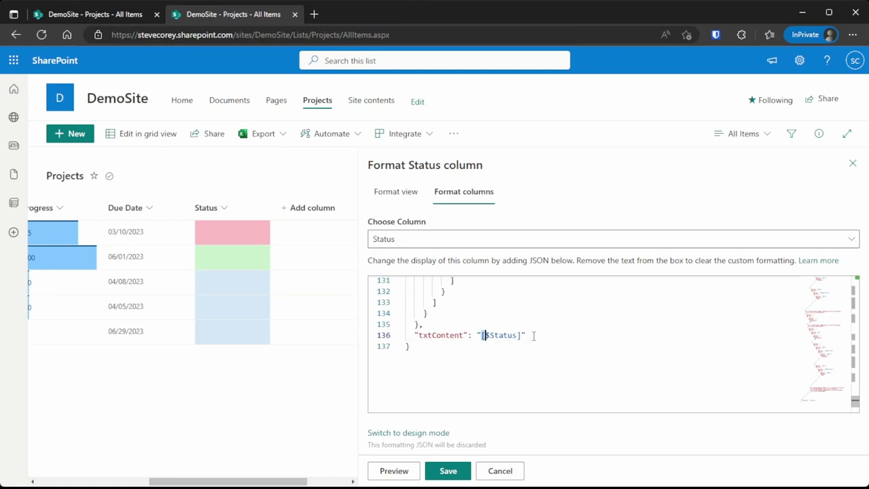
key(BackSpace)
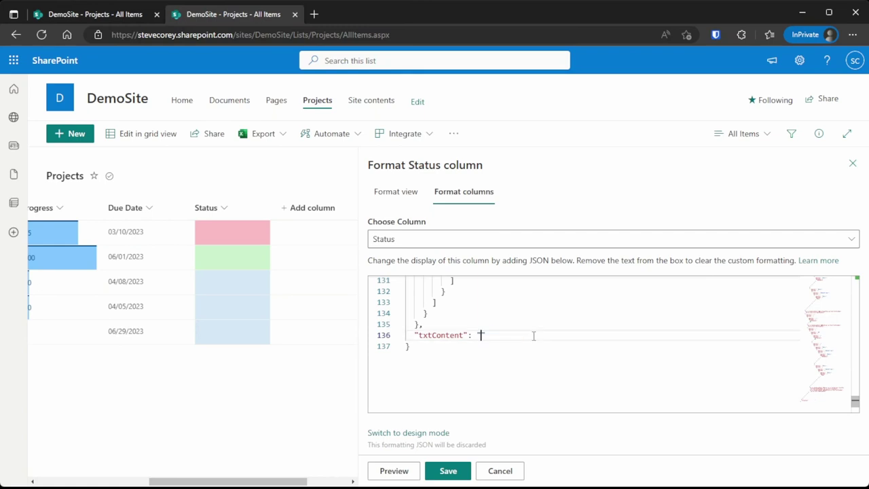
text(if([$Progress] == 100, 'Complete')
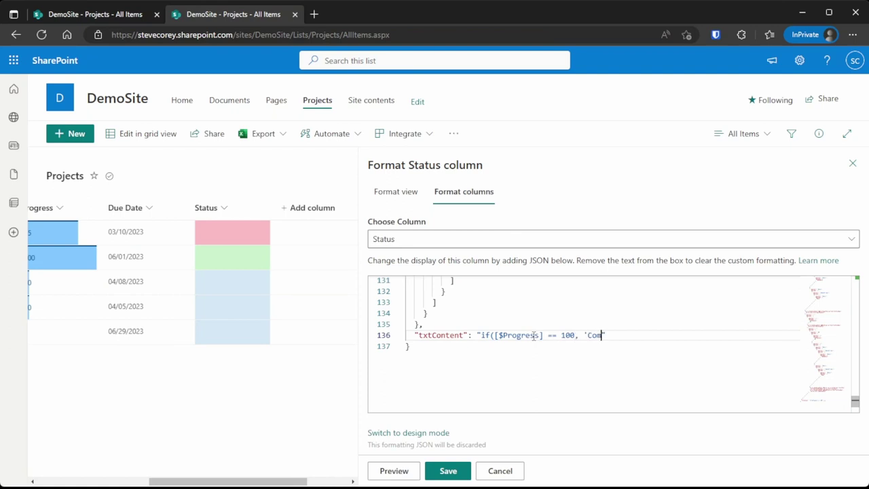
text(, 'Incomplett)
key(BackSpace)
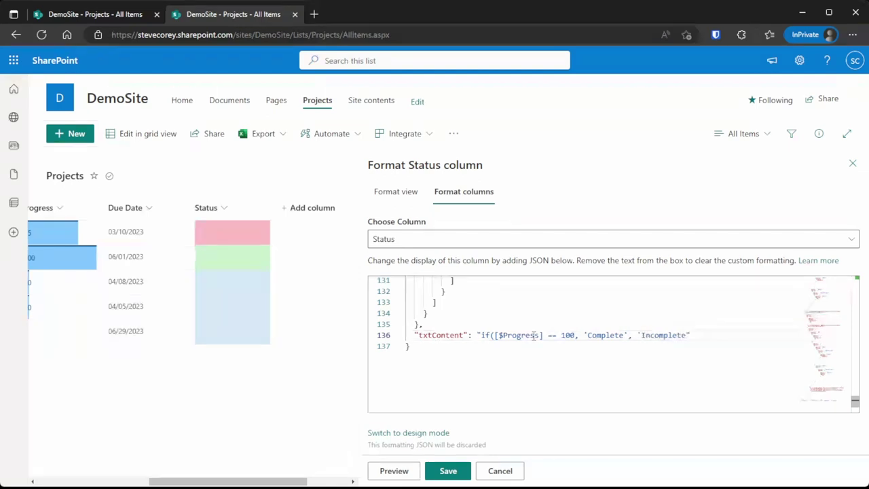
text(e'")
text())
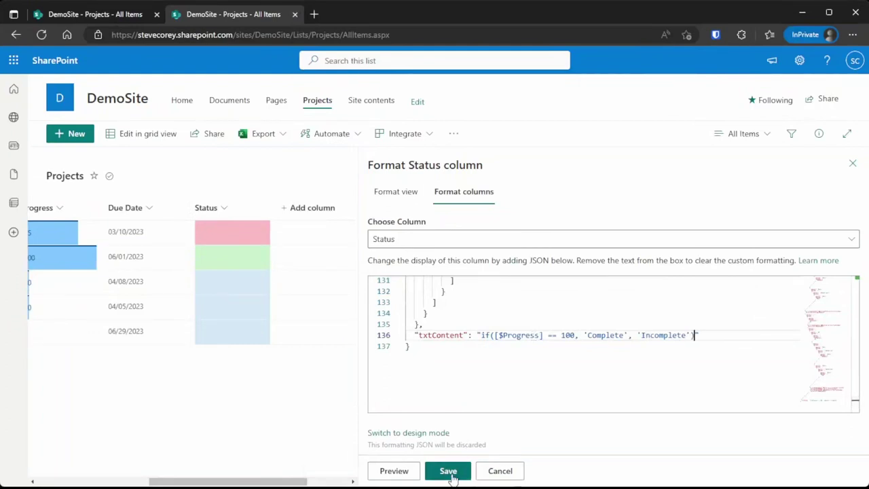
click(448, 471)
Step: Prefix the formula with '=' and save so the Status cells preview Complete or Incomplete
click(481, 335)
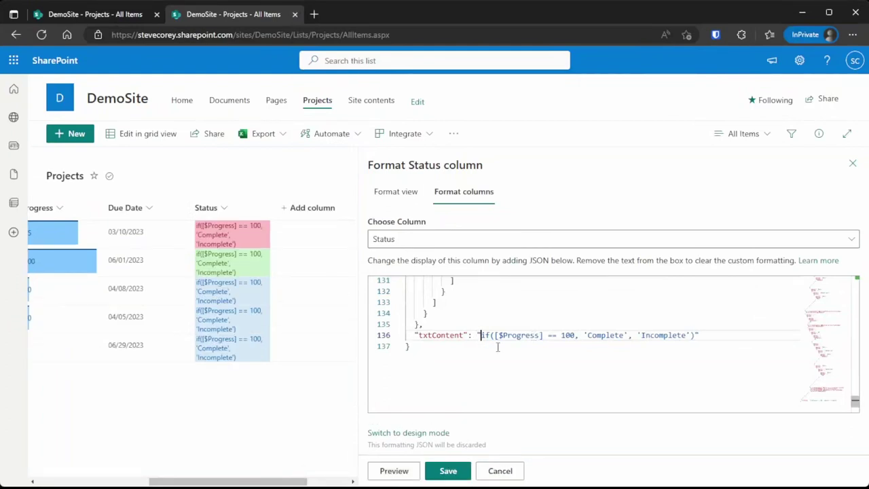
text(=)
click(445, 471)
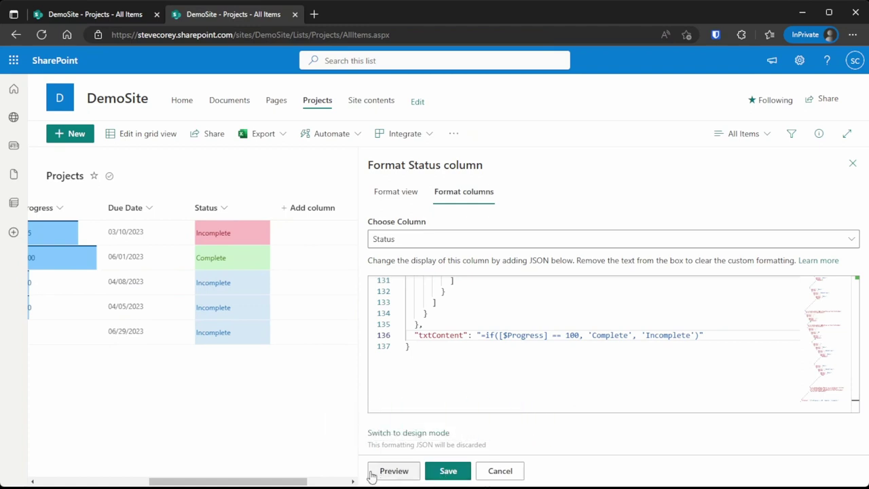
drag(292, 484, 256, 482)
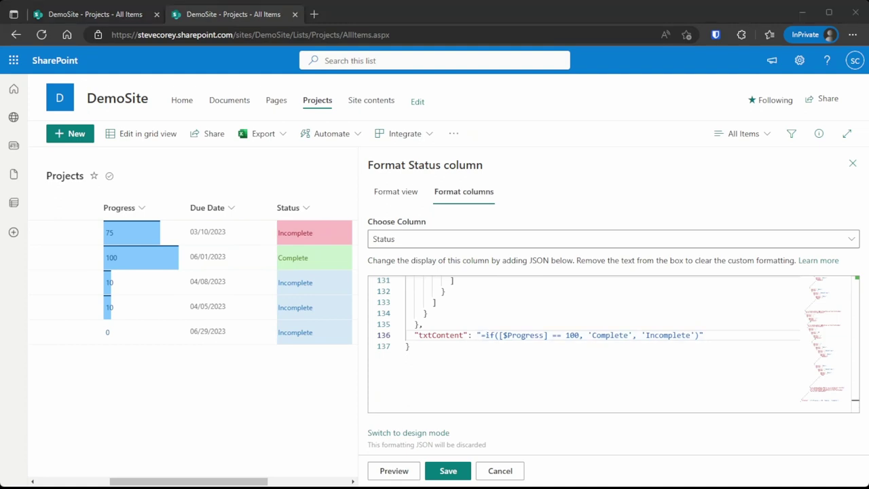
Step: Wrap txtContent in if([$DueDate] < now() && [$Progress] != 100, Overdue label, …) with a closing parenthesis
click(485, 335)
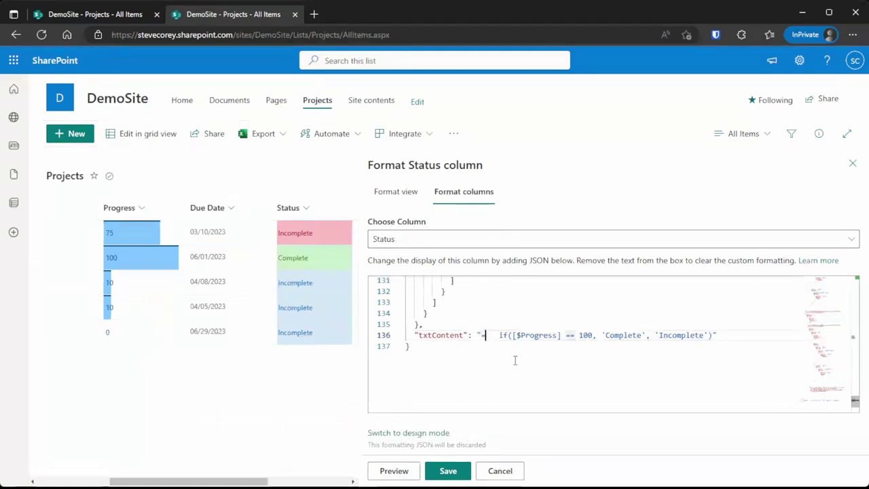
text(if()
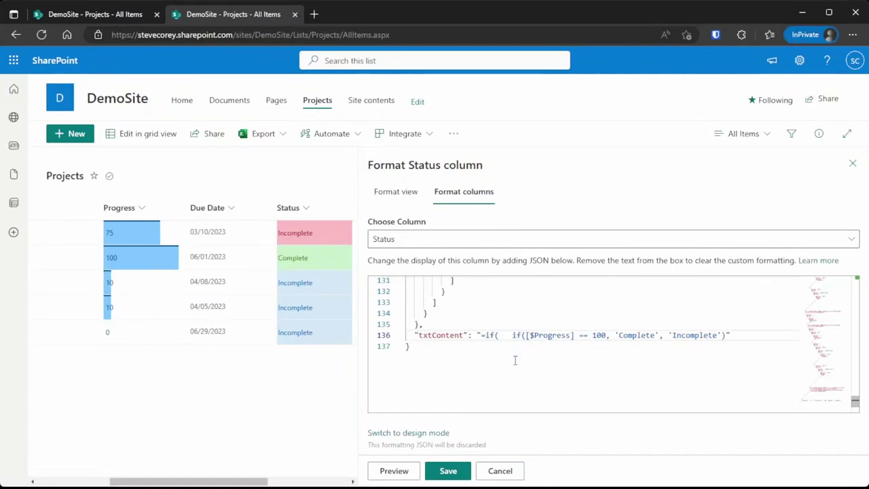
text([$)
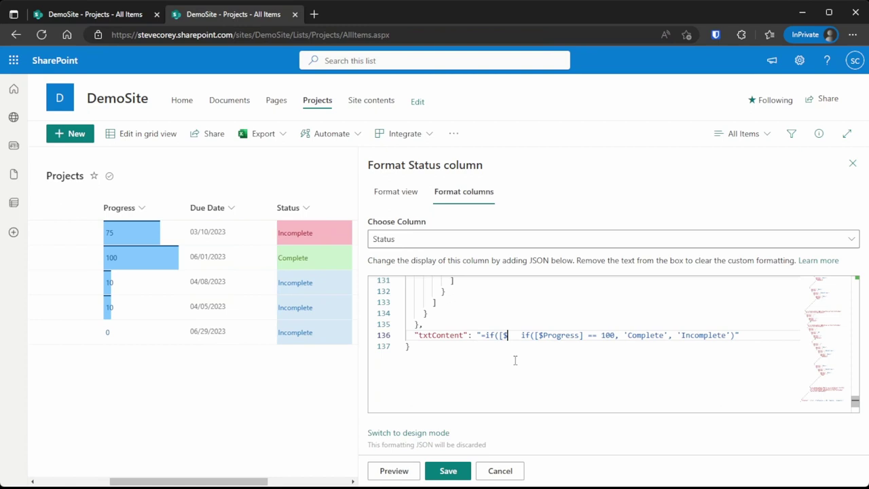
text(DueDate)
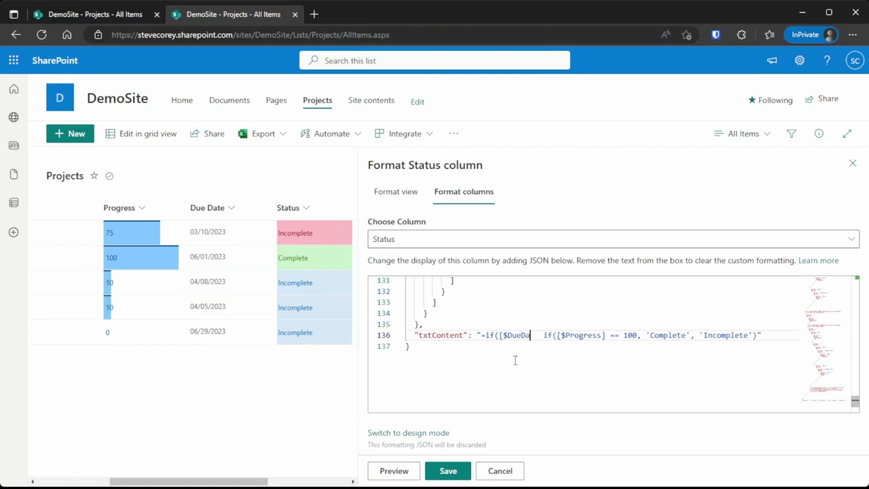
text(])
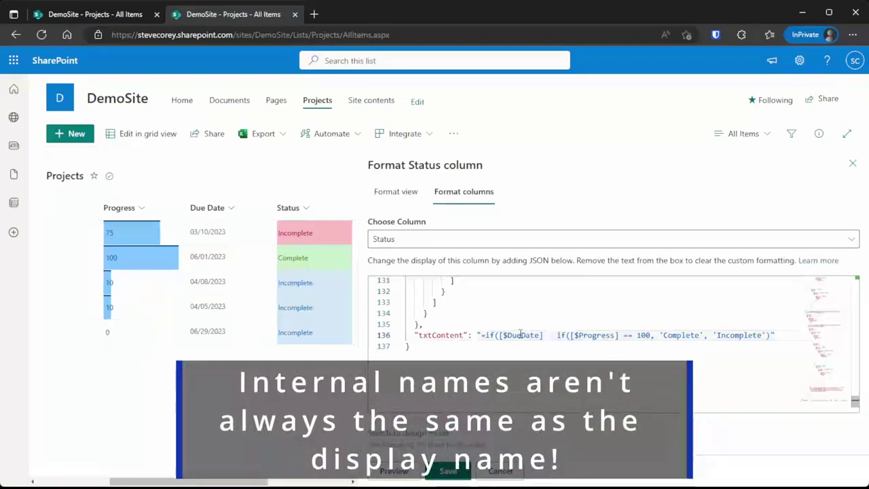
double_click(520, 335)
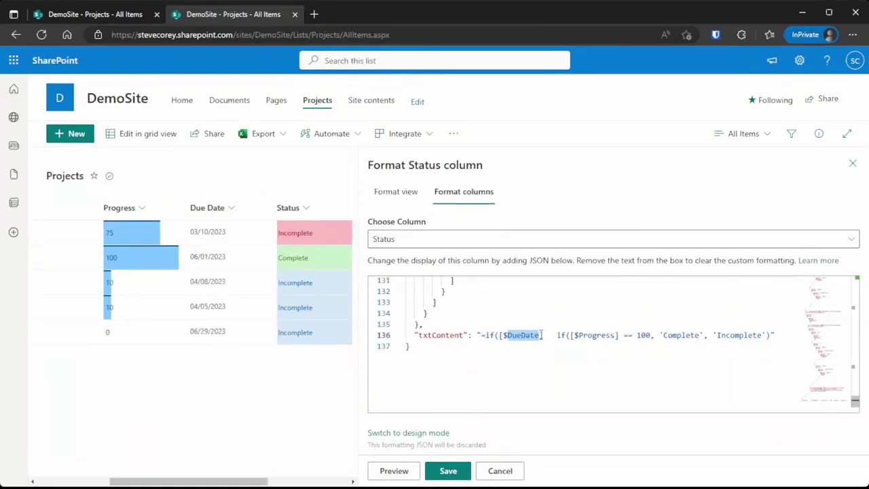
key(Right)
key(Right)
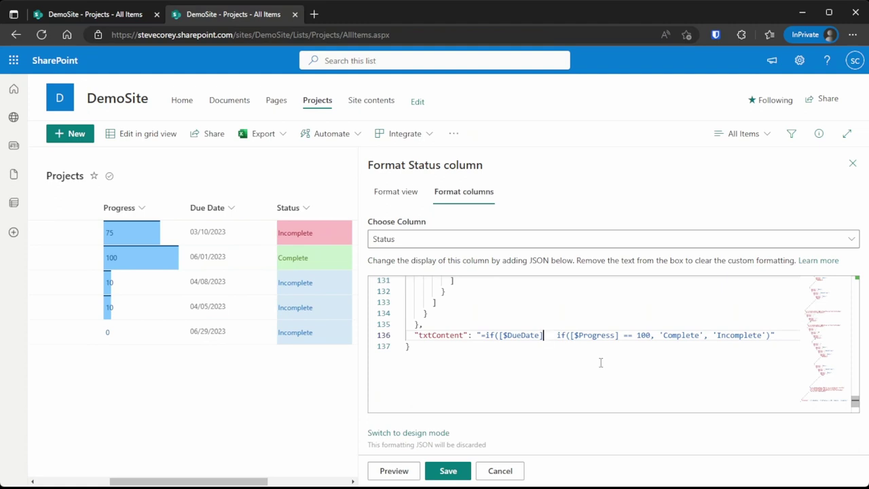
text(< now)
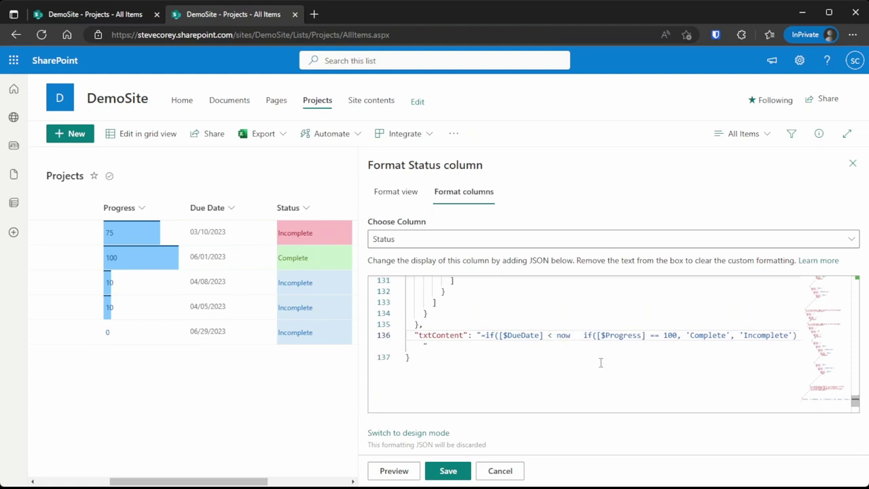
text(())
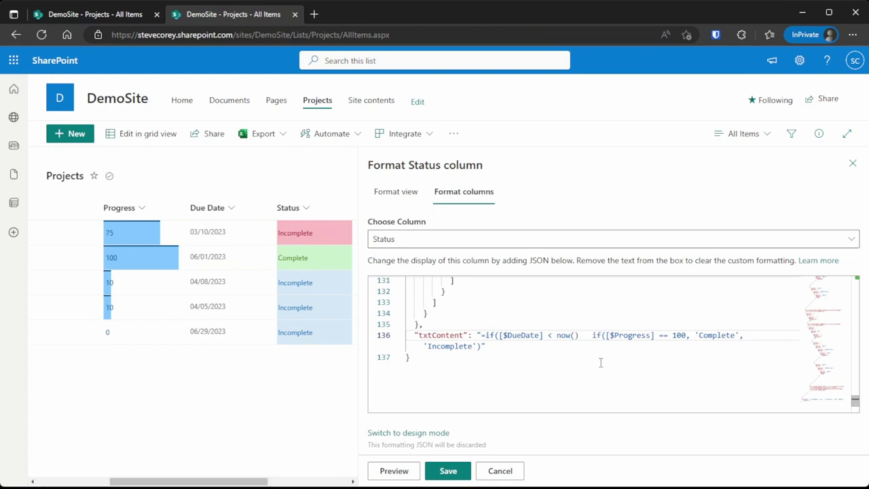
text(&& )
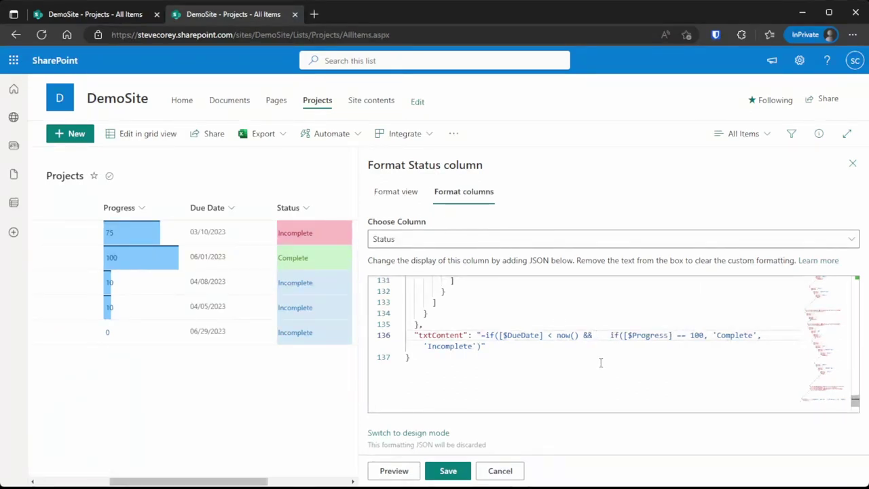
text([$)
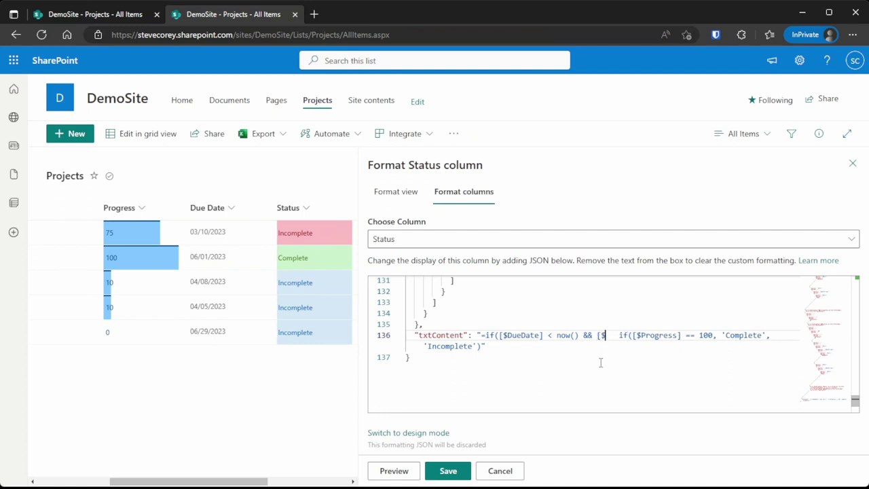
text(Progress])
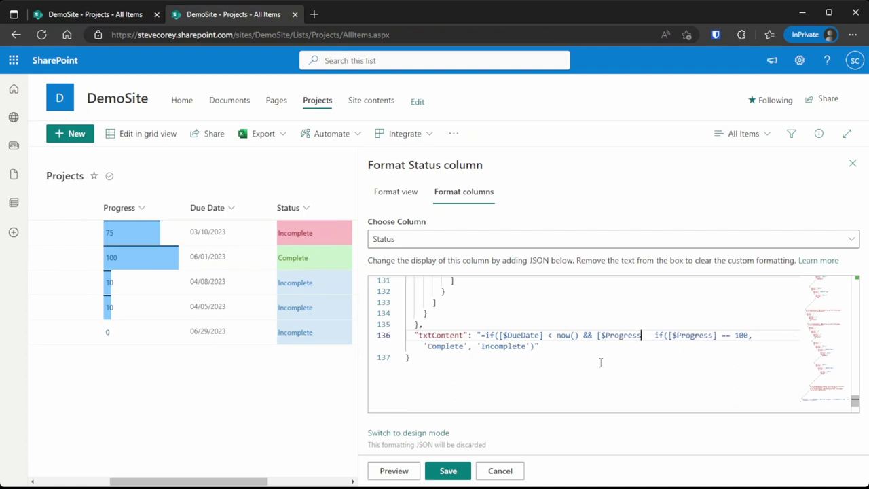
text( != 100)
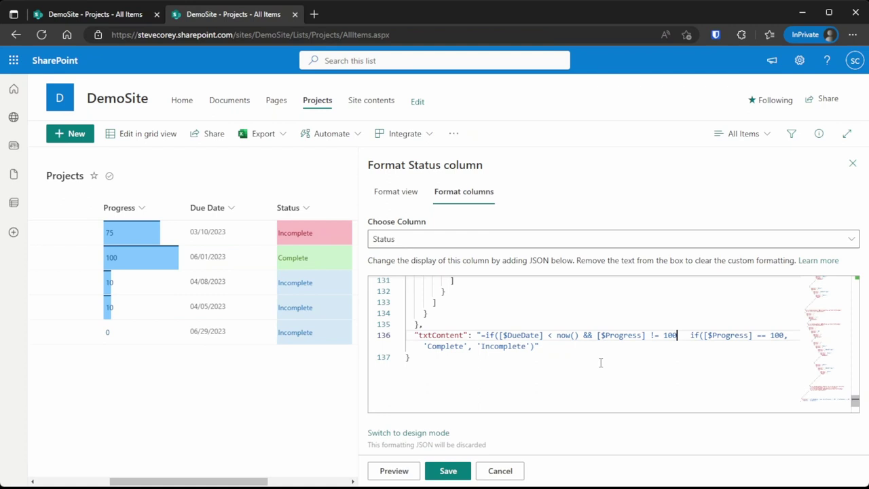
text(, 'C)
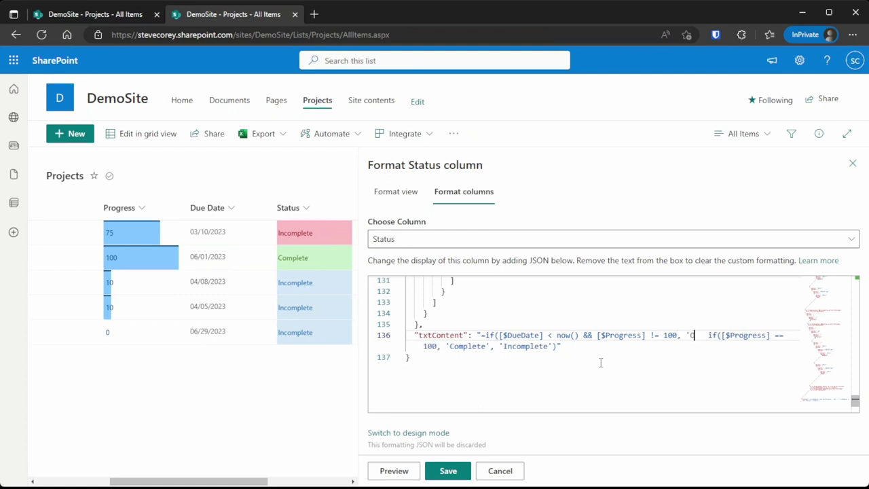
text(verdue',)
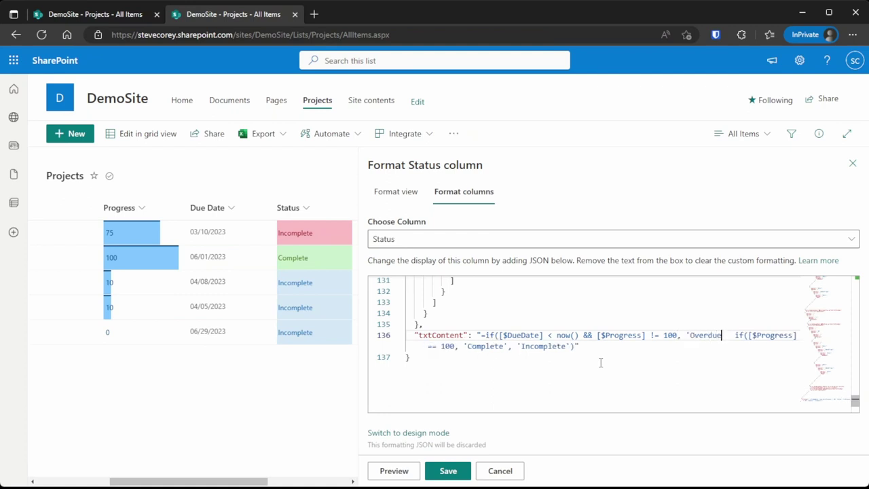
key(Right)
key(Delete)
key(Delete)
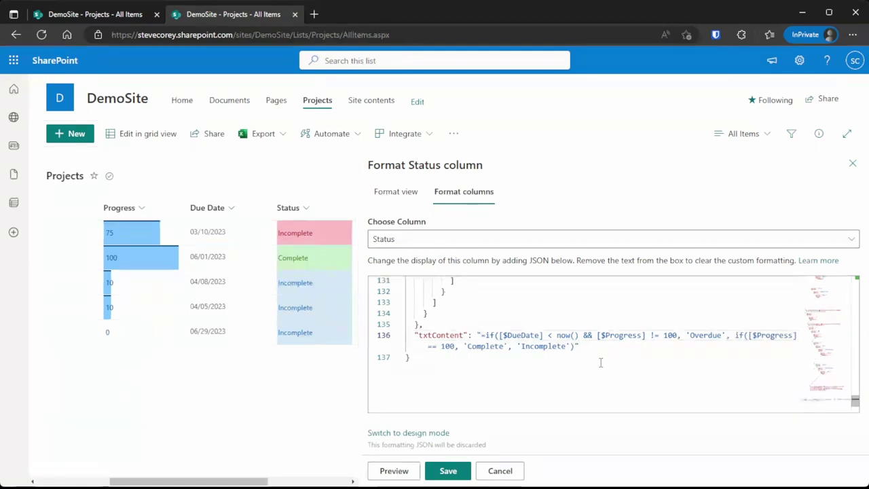
key(End)
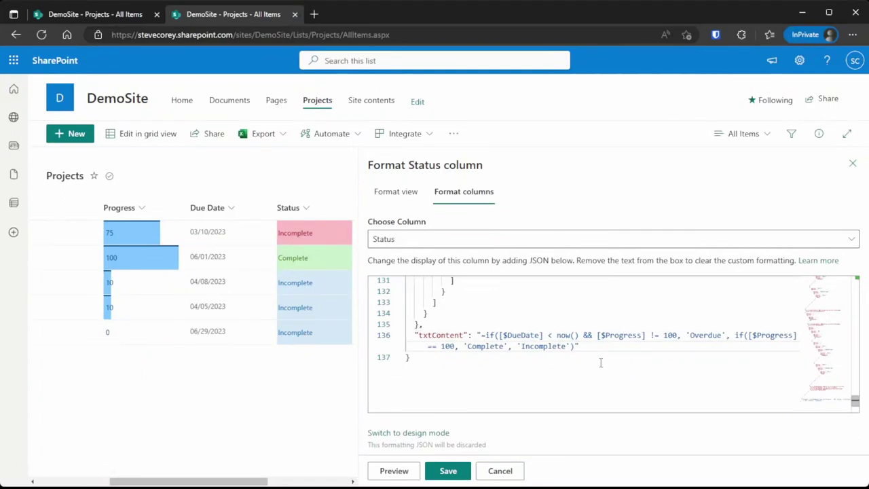
text())
click(448, 471)
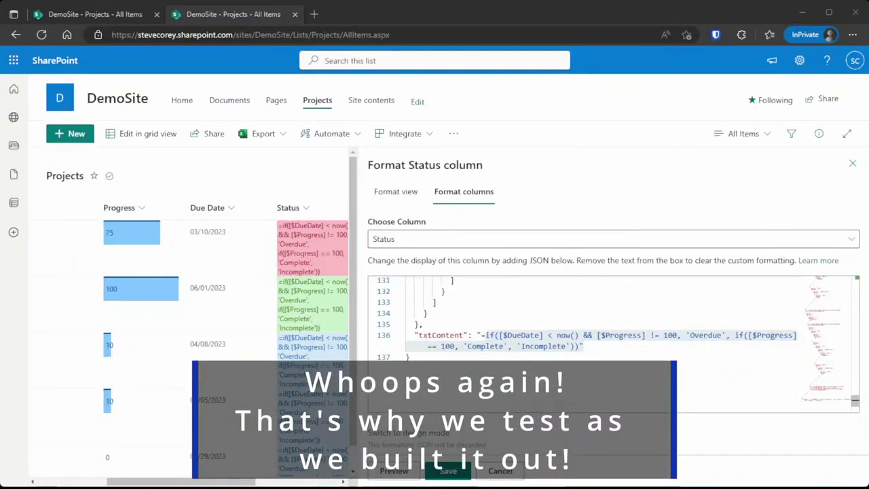
key(Left)
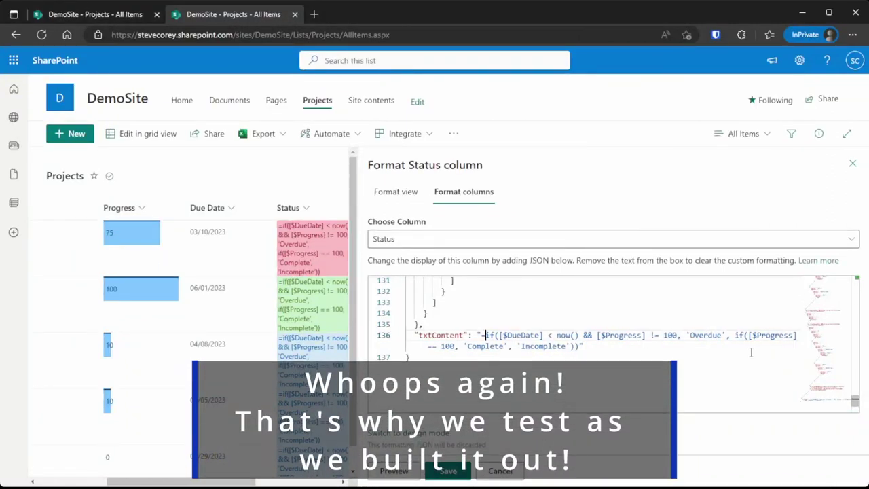
click(578, 336)
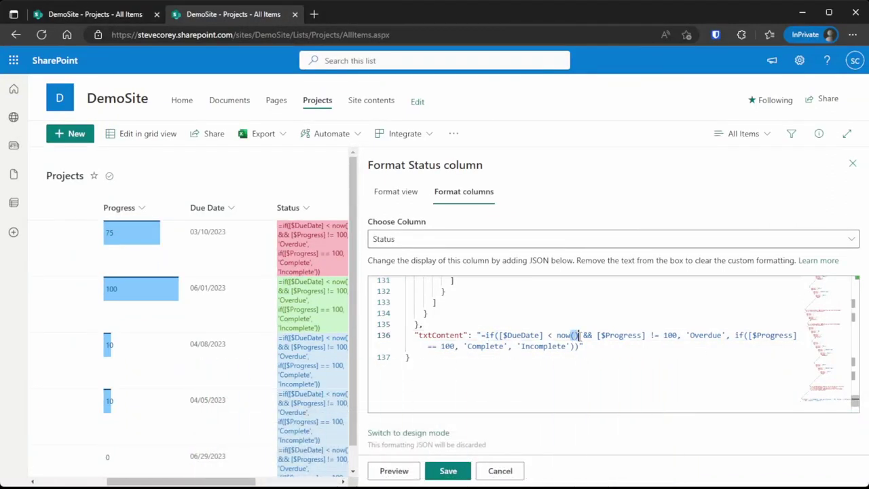
key(Return)
key(BackSpace)
key(BackSpace)
key(BackSpace)
key(Left)
key(Left)
key(Left)
text(@)
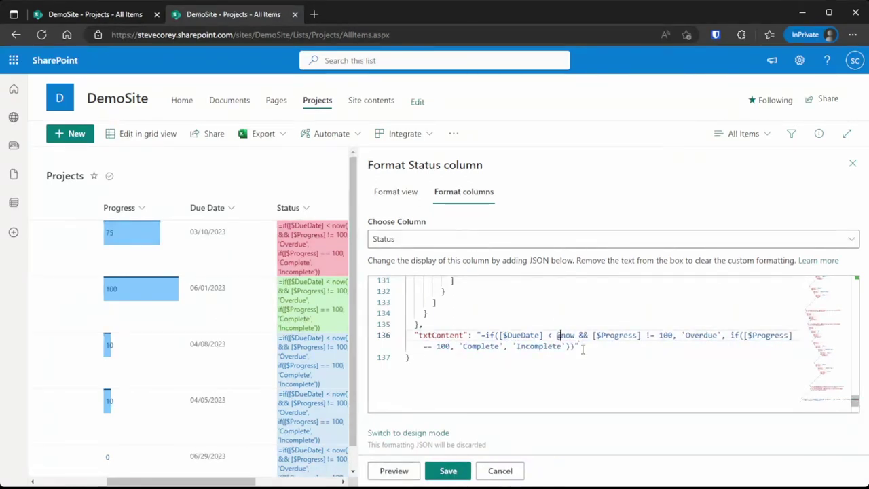
click(456, 473)
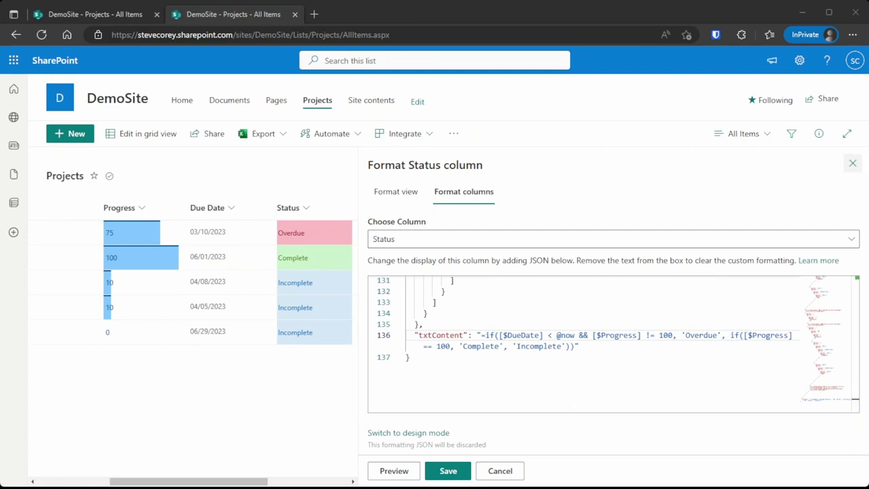
click(853, 163)
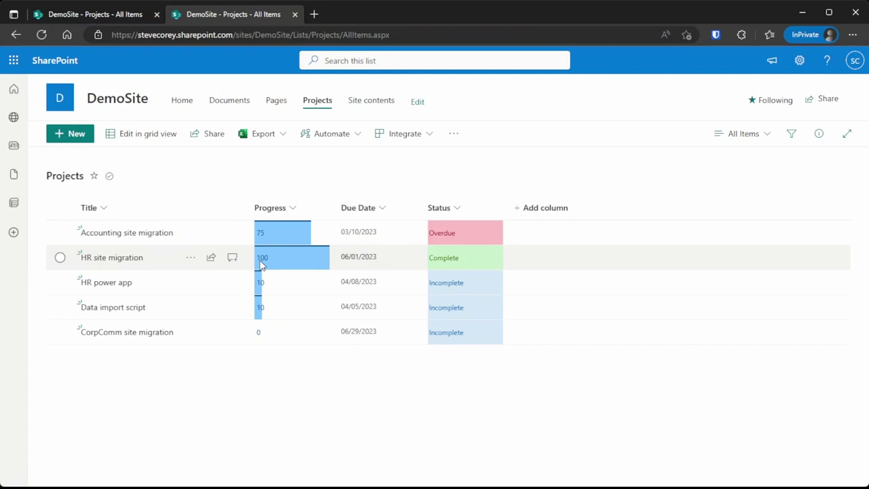
Step: Set HR site migration's Due Date to March 3, 2023 in its details pane
click(386, 267)
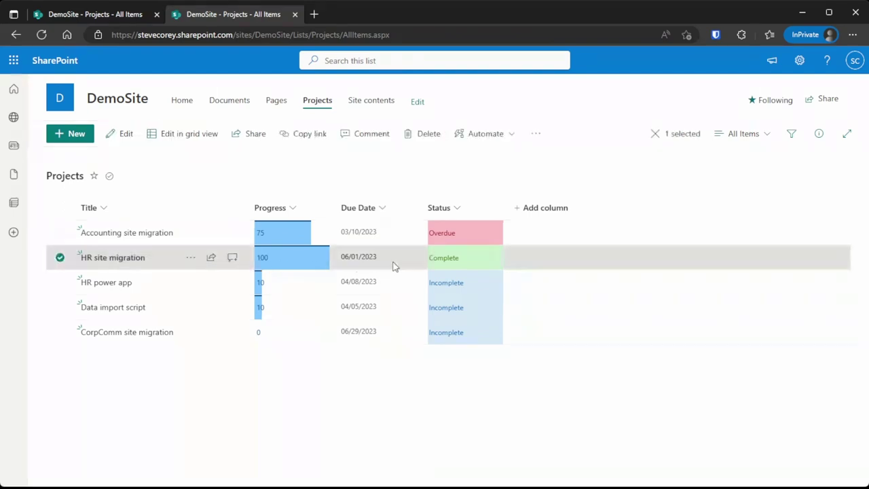
click(822, 136)
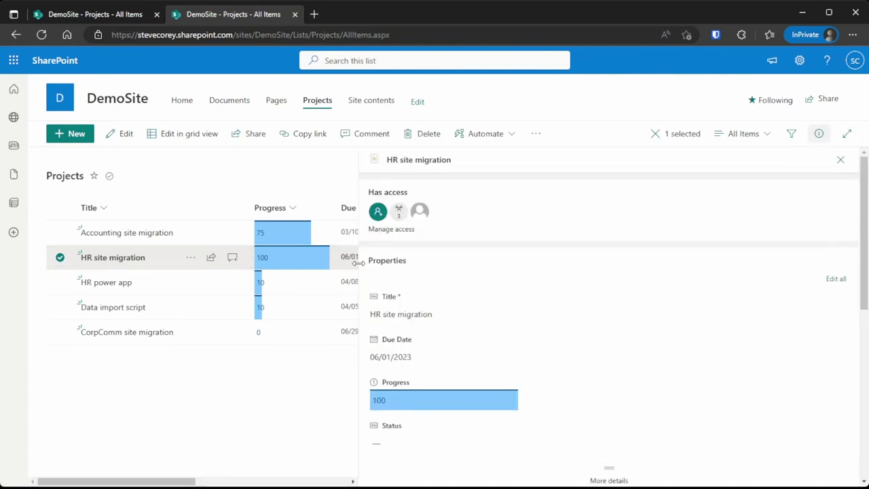
click(556, 358)
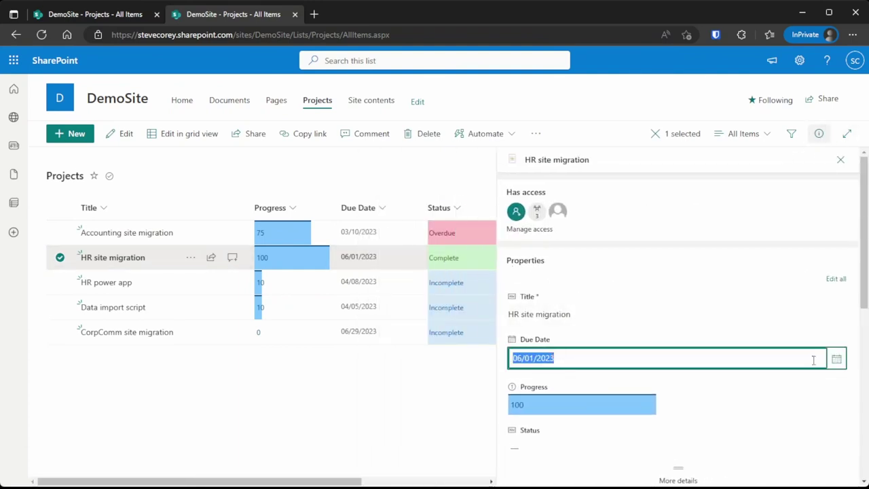
click(836, 359)
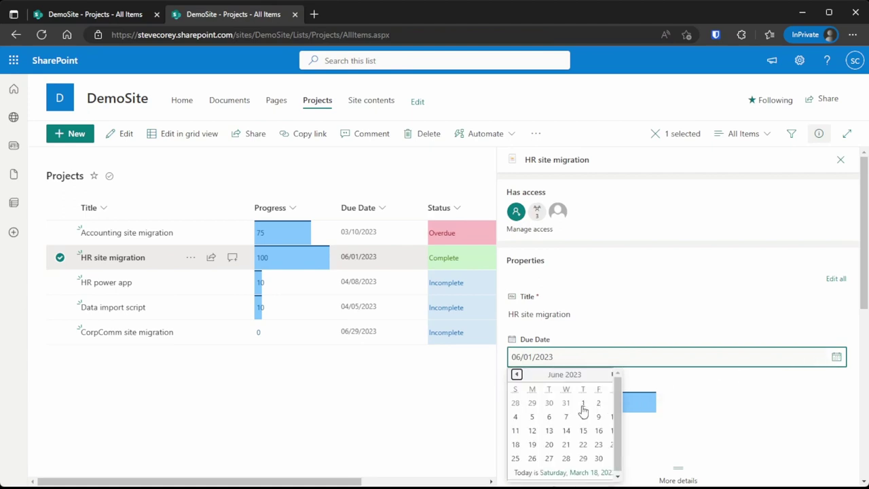
click(517, 375)
click(517, 375)
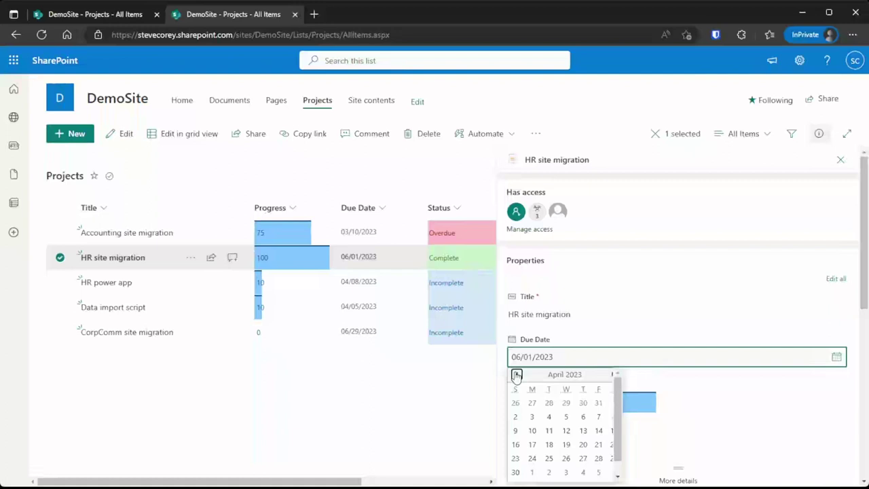
click(517, 375)
click(599, 404)
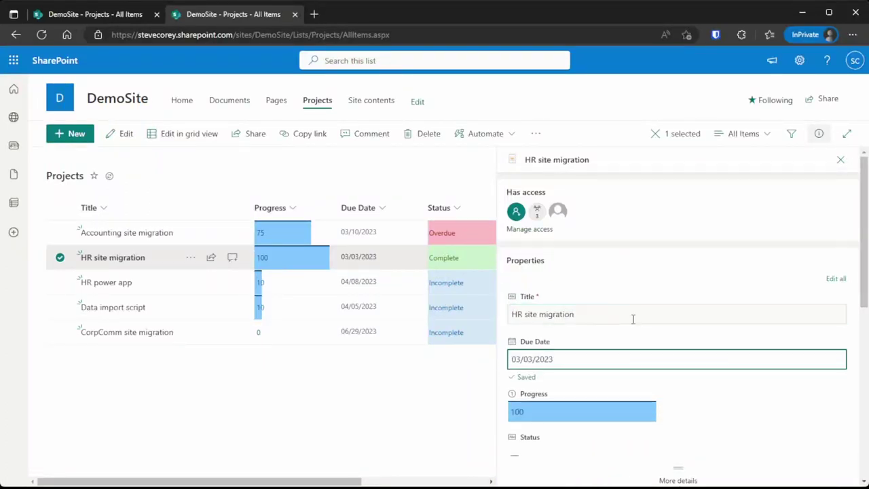
click(411, 381)
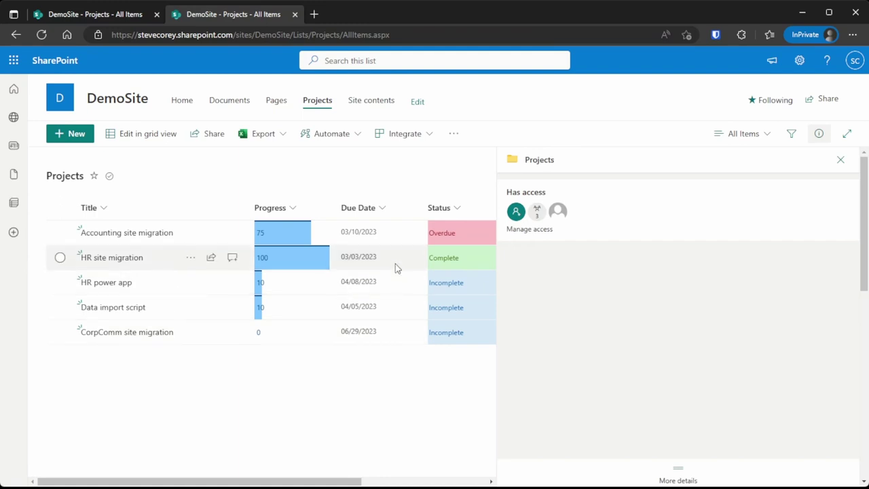
click(819, 134)
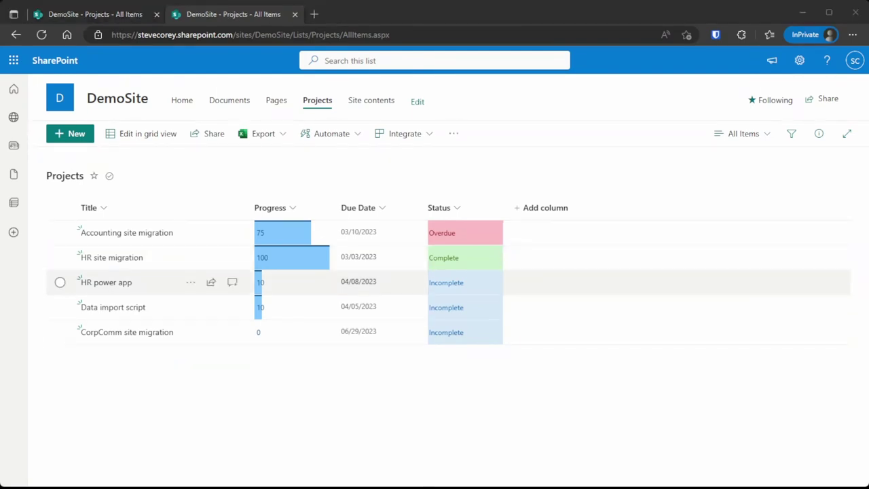
Step: Open the Status column's Format this column JSON panel
click(457, 208)
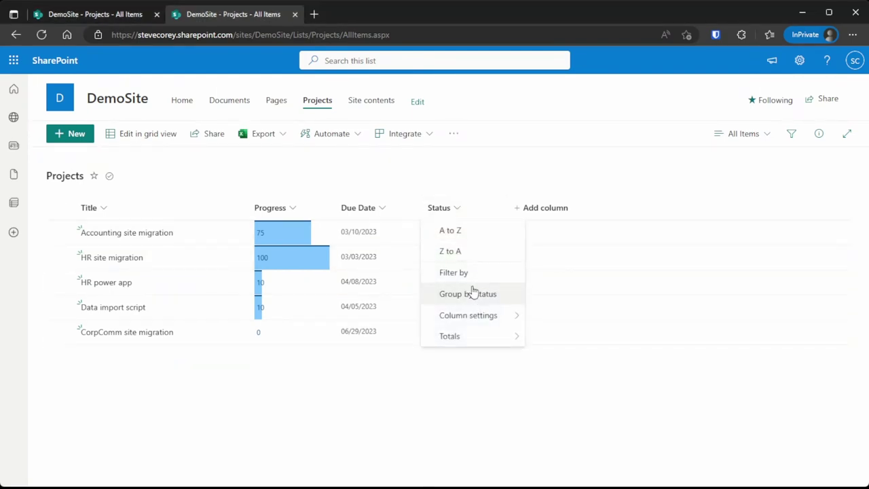
mouse_move(454, 314)
click(544, 326)
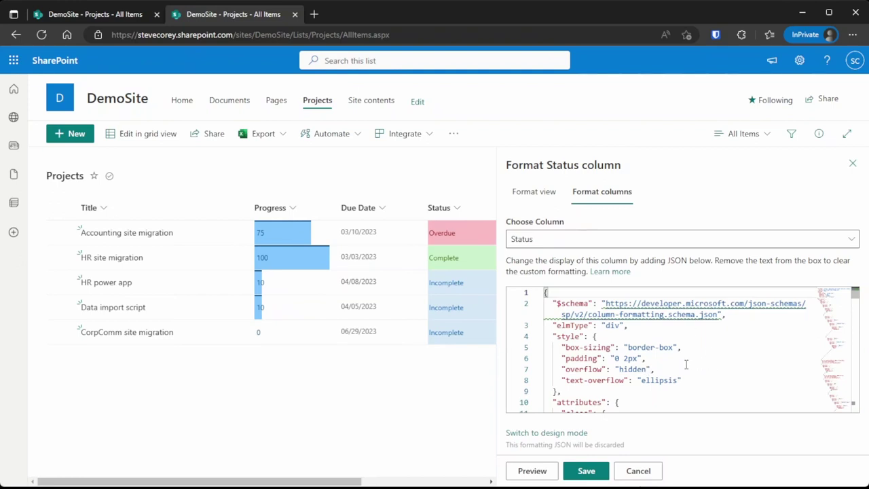
Step: Scroll through the Status JSON, from elmType div down to the Overdue/Complete/Incomplete txtContent formula
scroll(686, 365, down, 1)
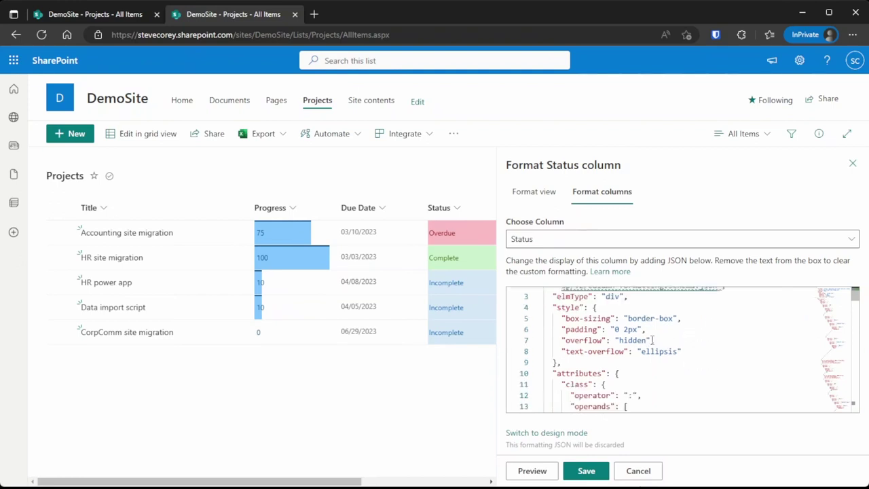
scroll(672, 371, down, 4)
scroll(675, 373, up, 3)
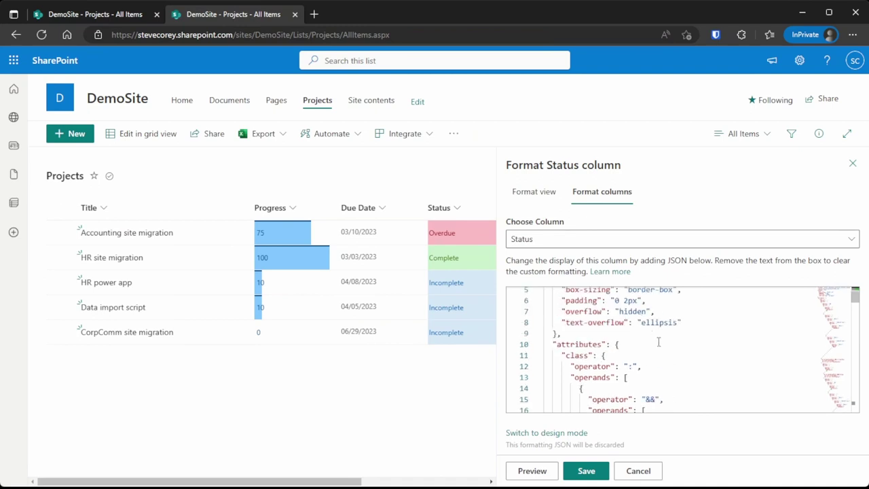
scroll(662, 360, up, 2)
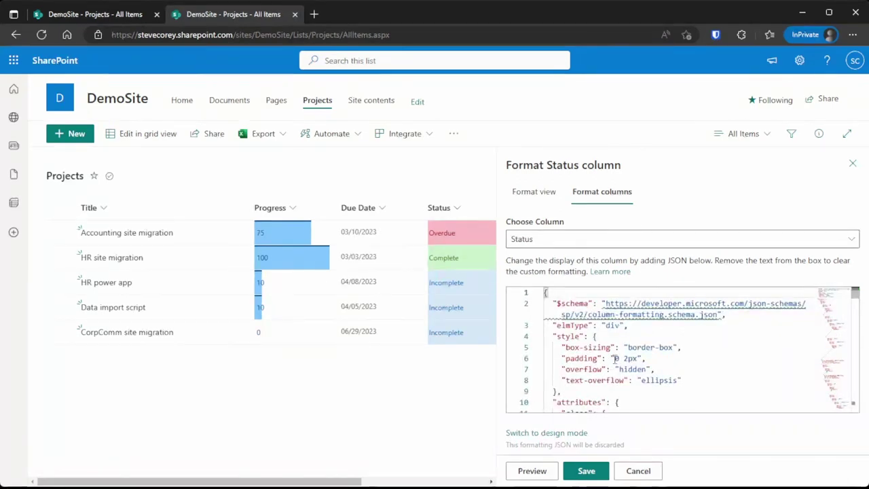
mouse_move(855, 293)
mouse_down()
mouse_move(858, 408)
mouse_move(866, 320)
mouse_move(856, 291)
mouse_up()
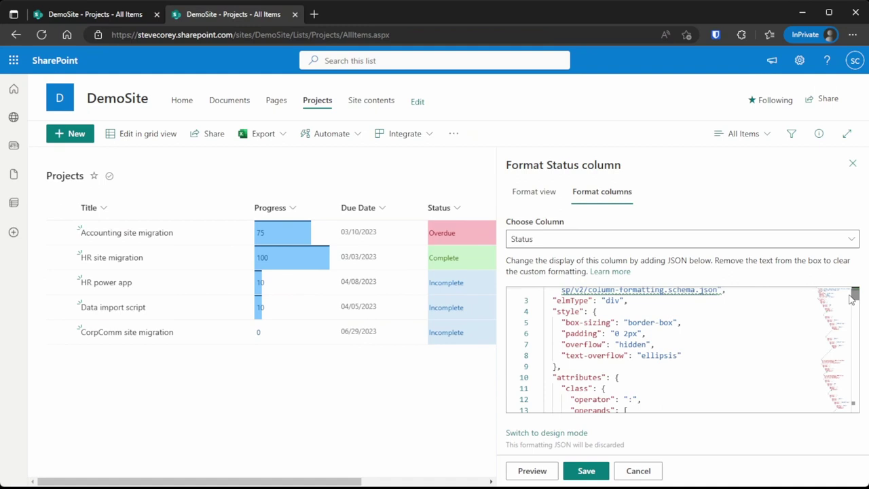
scroll(680, 355, up, 1)
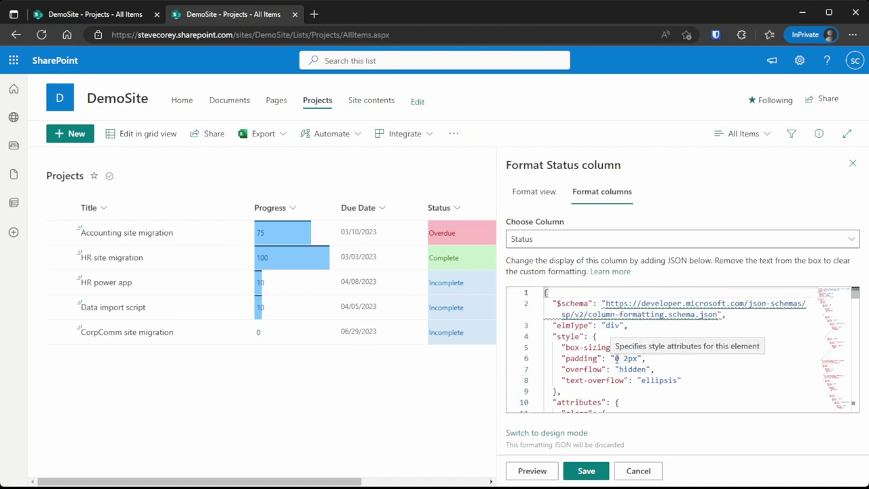
drag(607, 326, 617, 326)
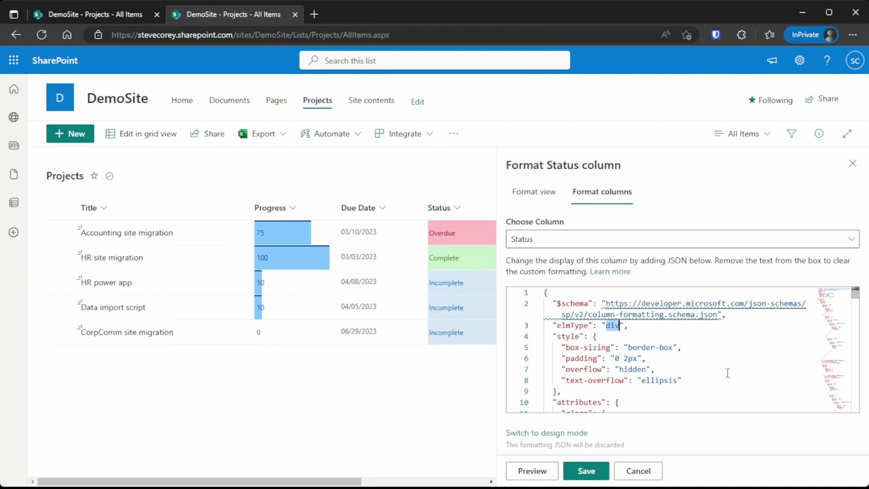
scroll(707, 388, down, 2)
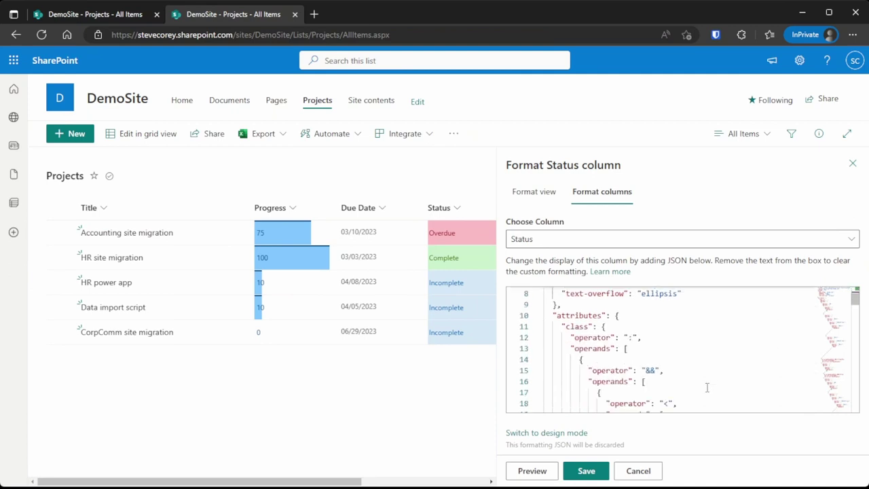
scroll(707, 388, down, 1)
drag(853, 319, 855, 348)
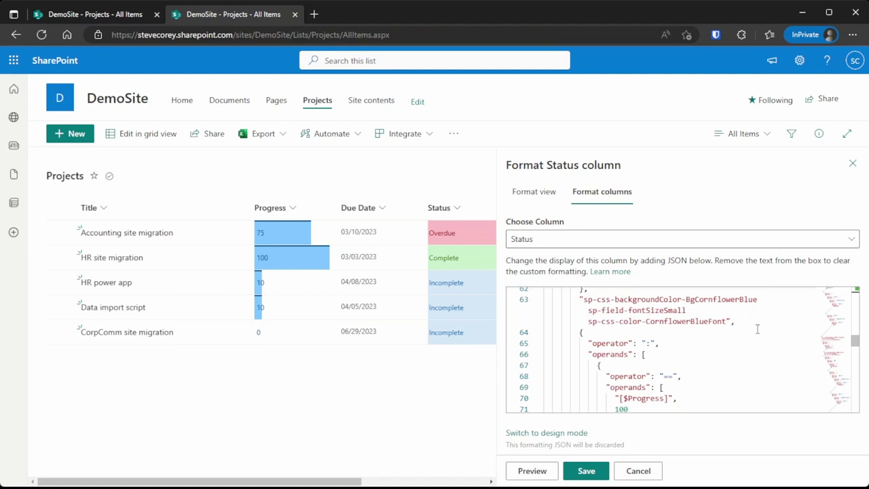
drag(855, 340, 857, 404)
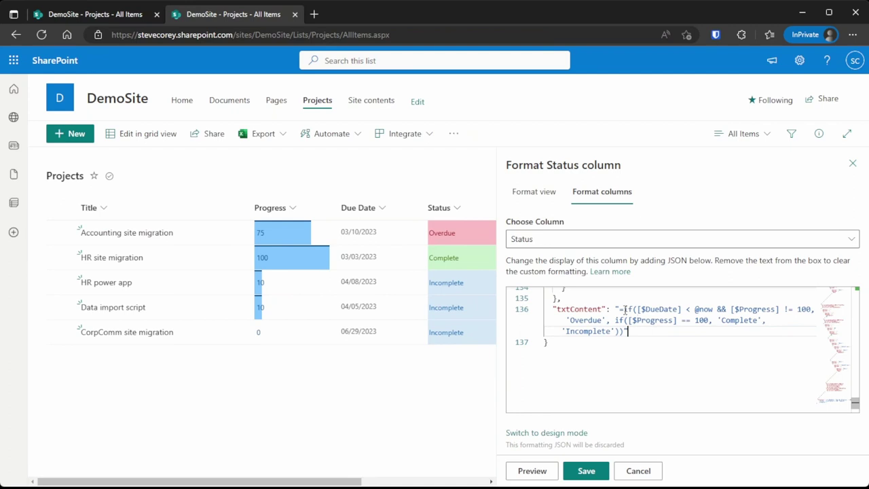
Step: Highlight [$DueDate] and [$Progress] in the txtContent formula, then close the pane unsaved with Esc
double_click(665, 310)
double_click(759, 310)
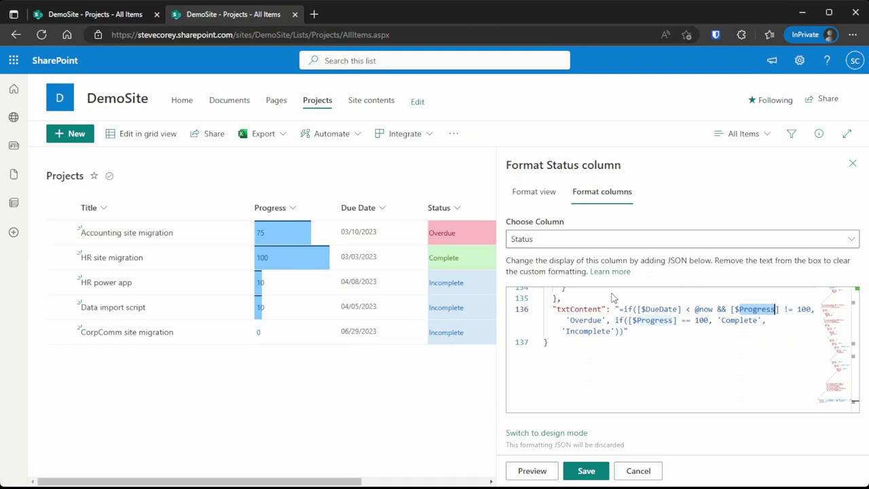
key(ctrl+a)
click(571, 309)
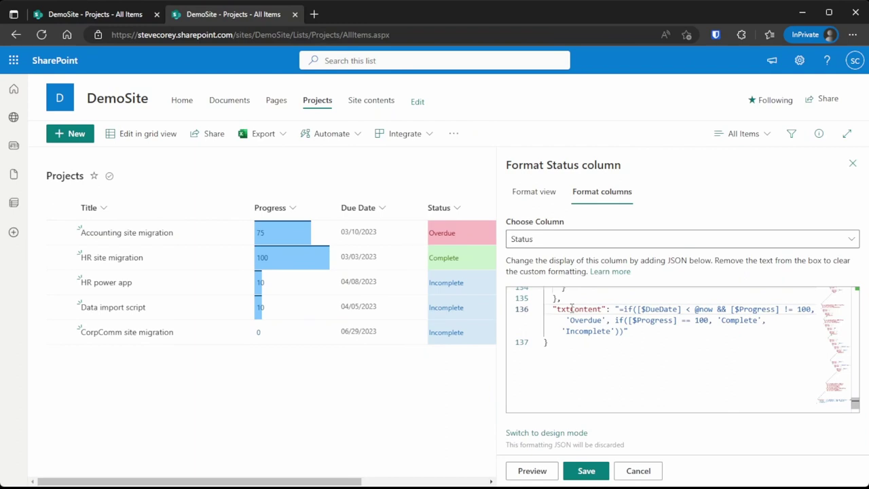
triple_click(571, 309)
click(672, 337)
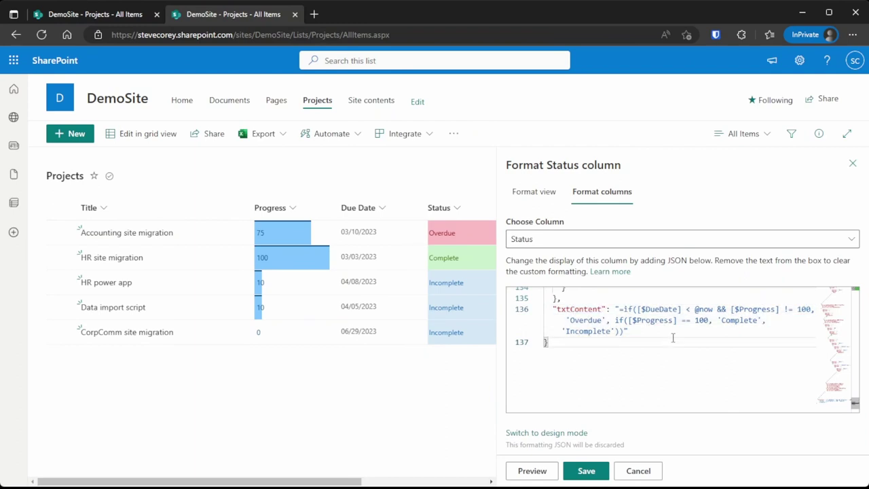
key(Escape)
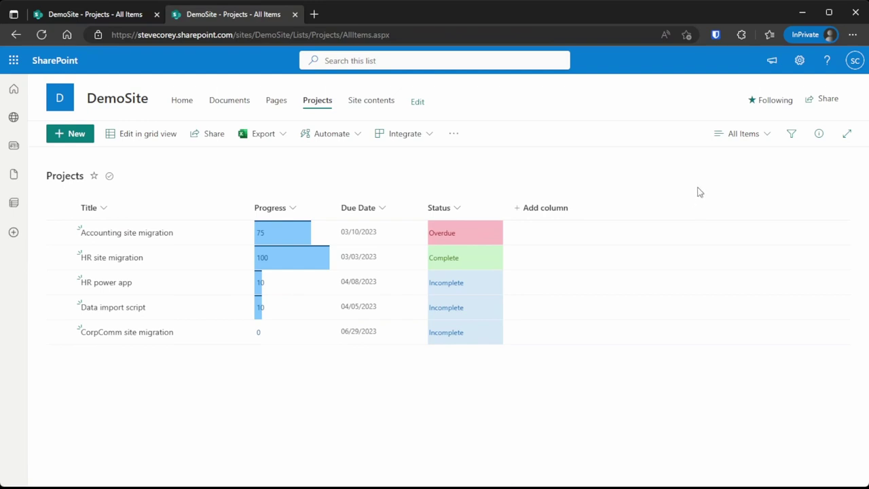
click(748, 141)
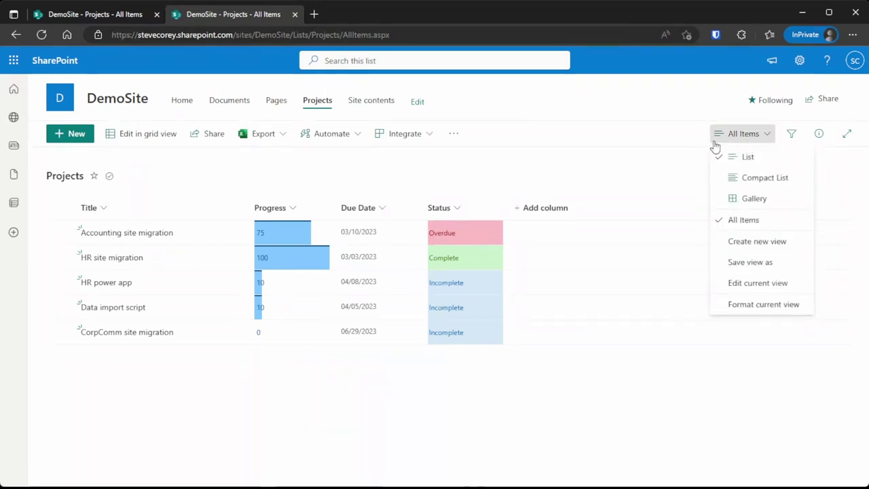
click(665, 161)
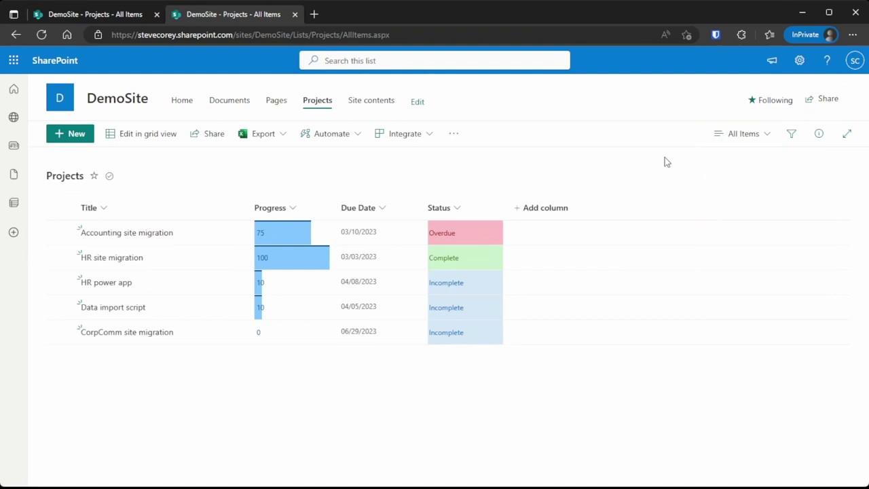